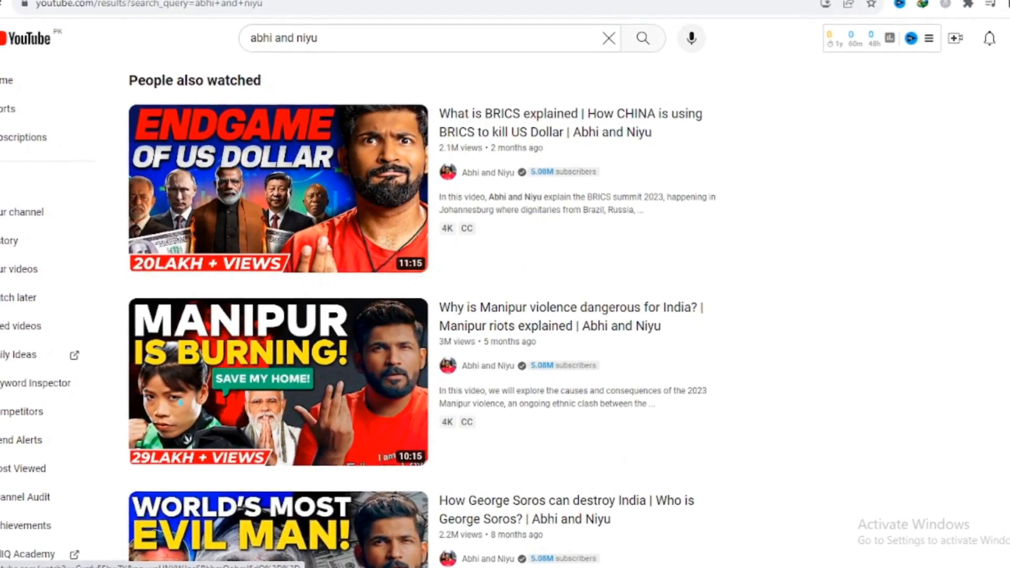
- Look through the open Wikipedia articles on the French Revolution, Black hole, Mark Twain, Mona Lisa and Buddhism
{"action": "key", "text": "ctrl+Tab"}
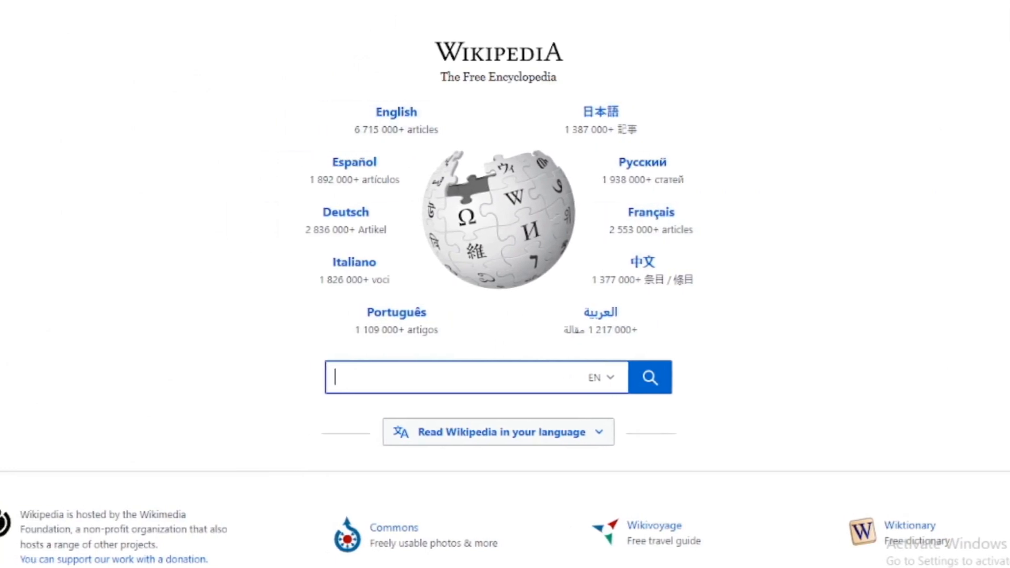
{"action": "left_click", "coordinate": [457, 10]}
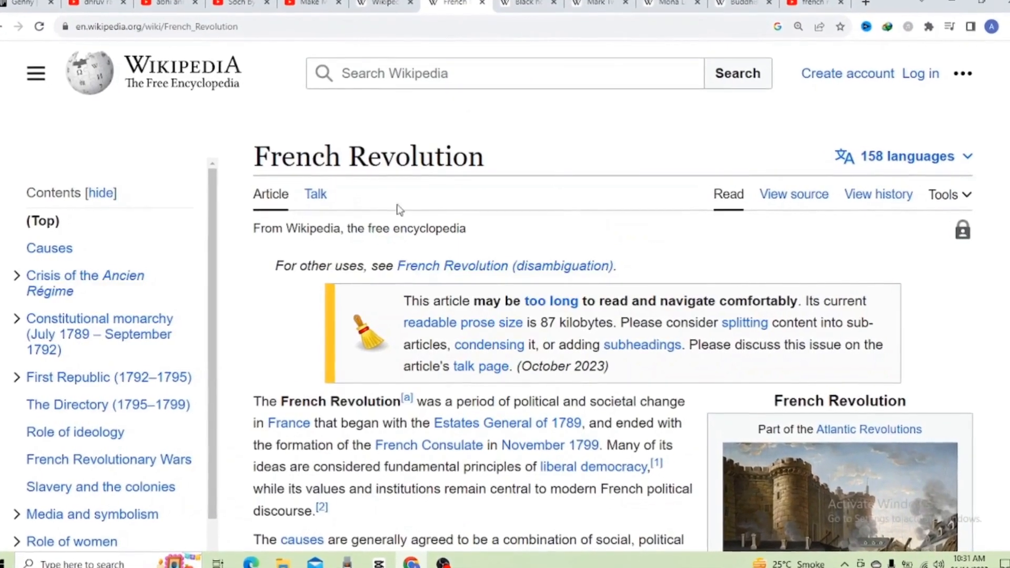
{"action": "left_click", "coordinate": [524, 2]}
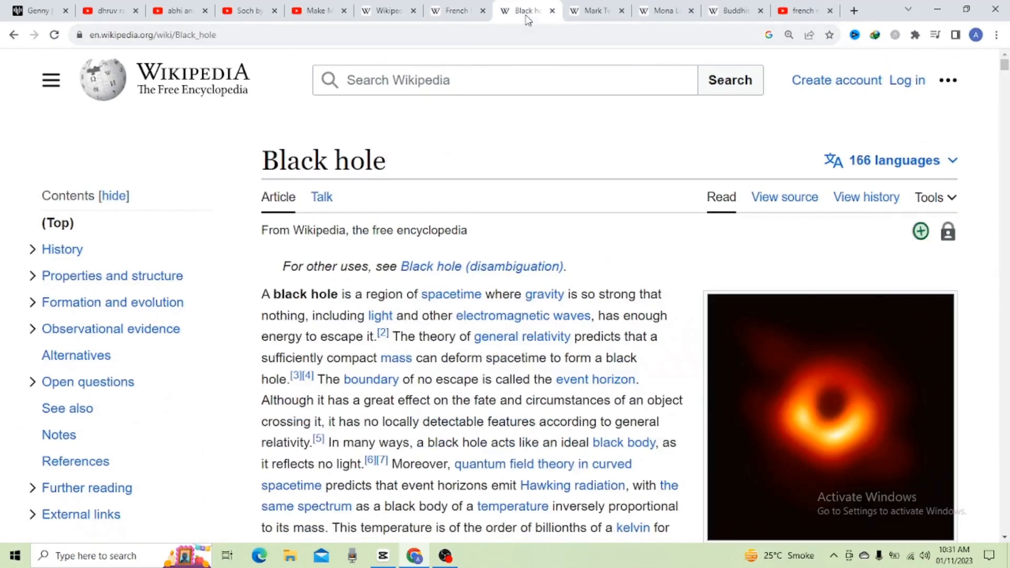
{"action": "left_click", "coordinate": [605, 12]}
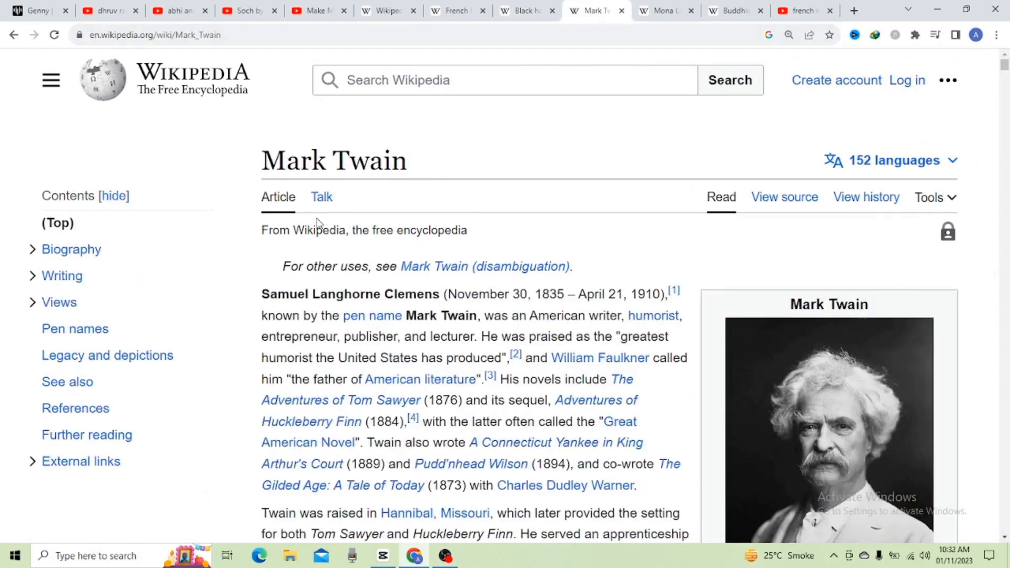
{"action": "key", "text": "ctrl+Tab"}
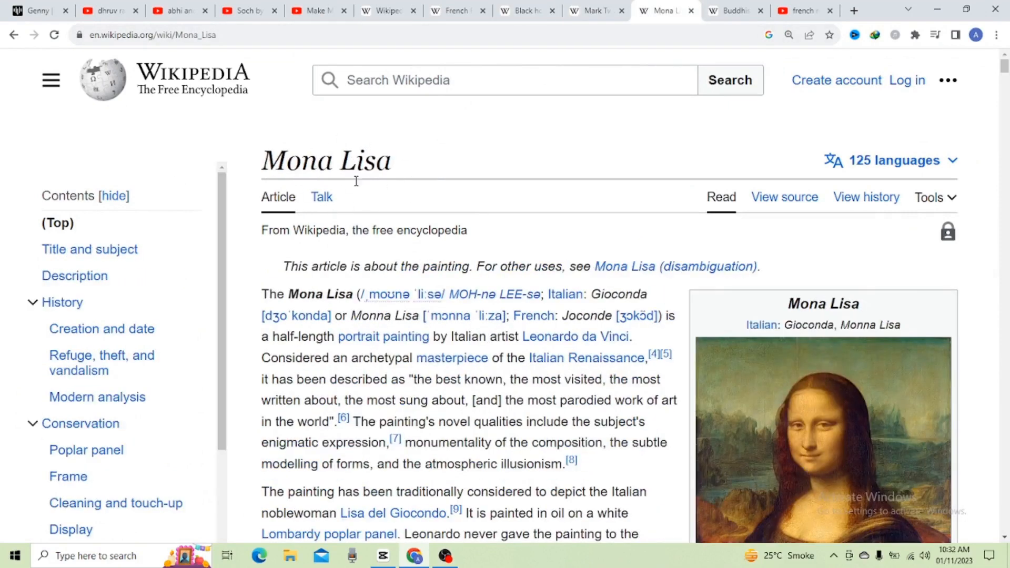
{"action": "left_click", "coordinate": [736, 16]}
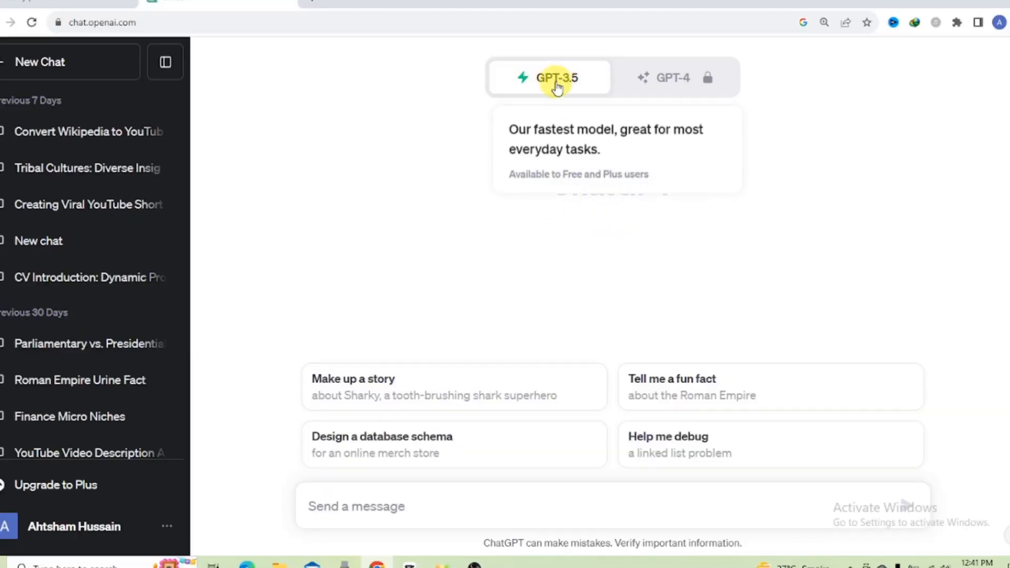
- View the upgrade plans offered for GPT-4 in ChatGPT and close them
{"action": "left_click", "coordinate": [654, 85]}
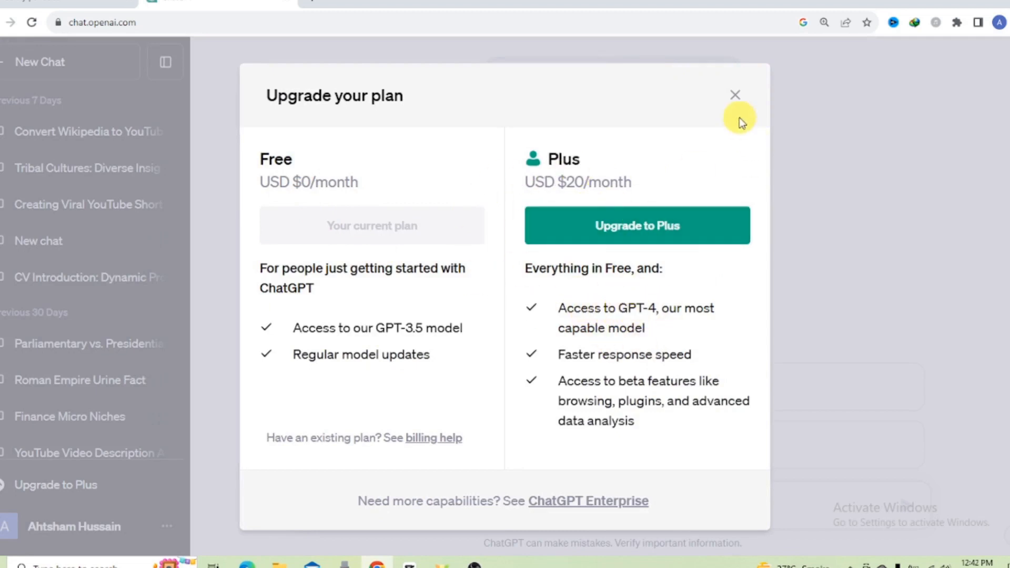
{"action": "left_click", "coordinate": [735, 95]}
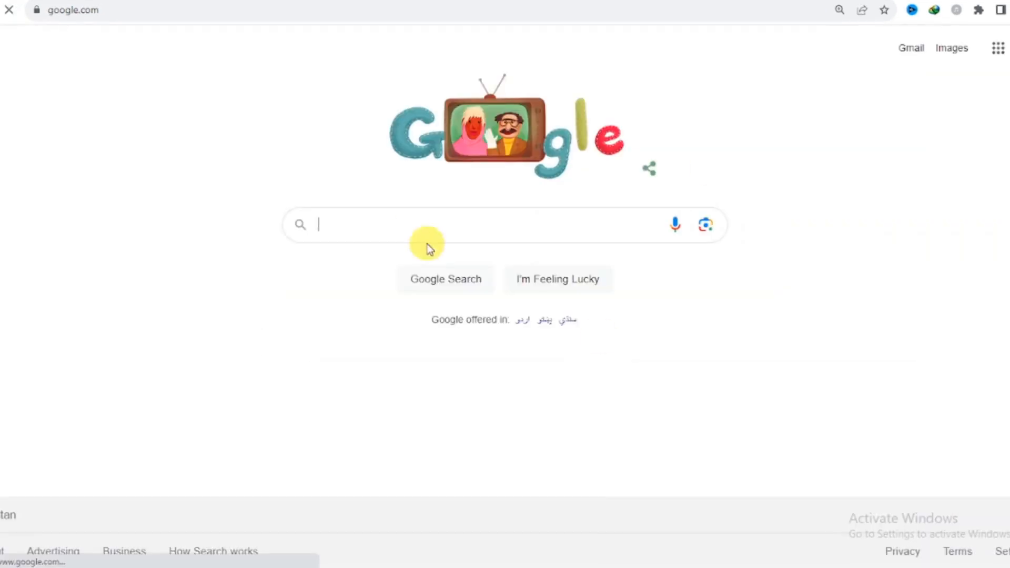
- Search Google for "Google Bard" and open the Bard website from the results
{"action": "left_click", "coordinate": [424, 238]}
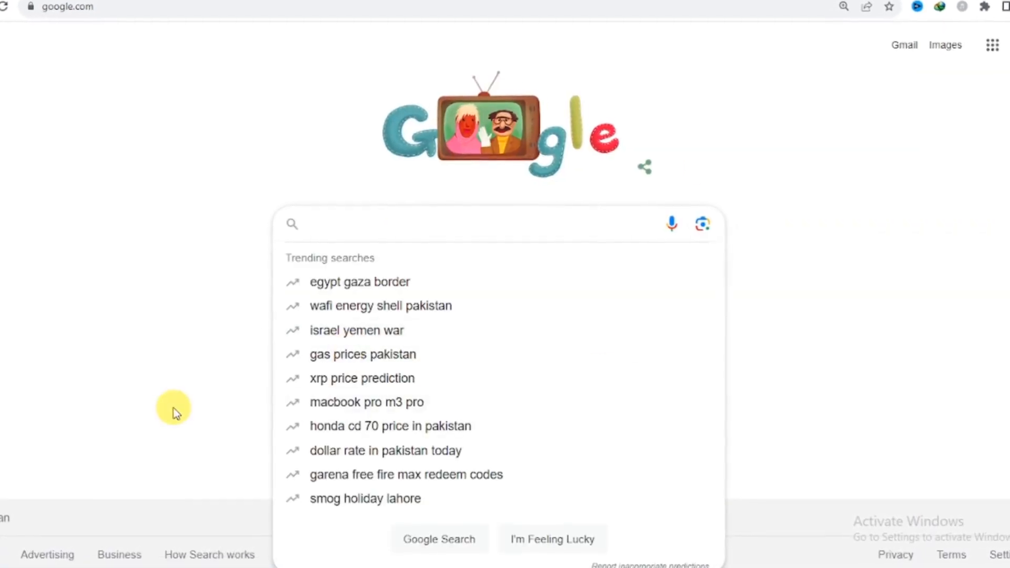
{"action": "type", "text": "Google Bard"}
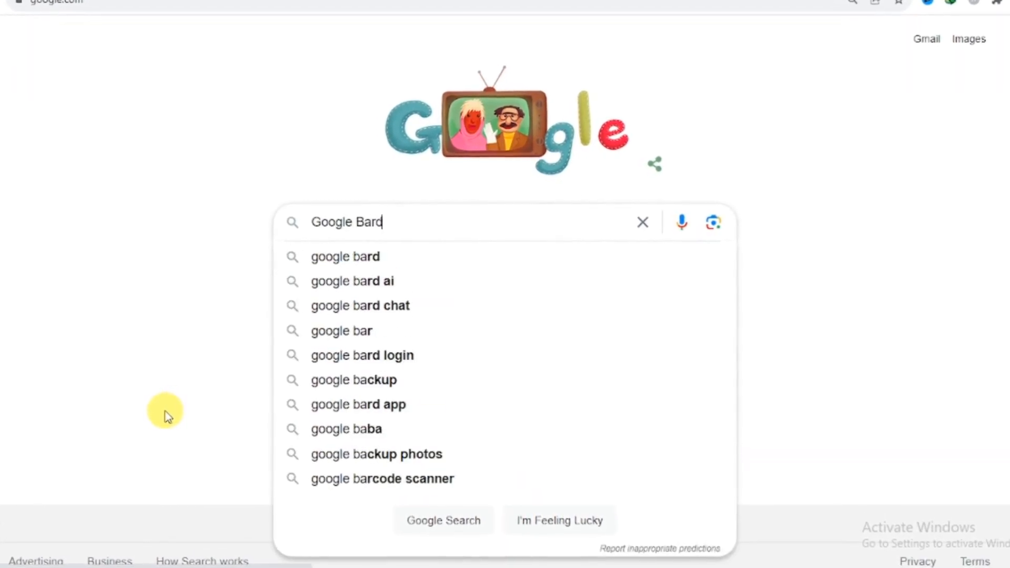
{"action": "key", "text": "Return"}
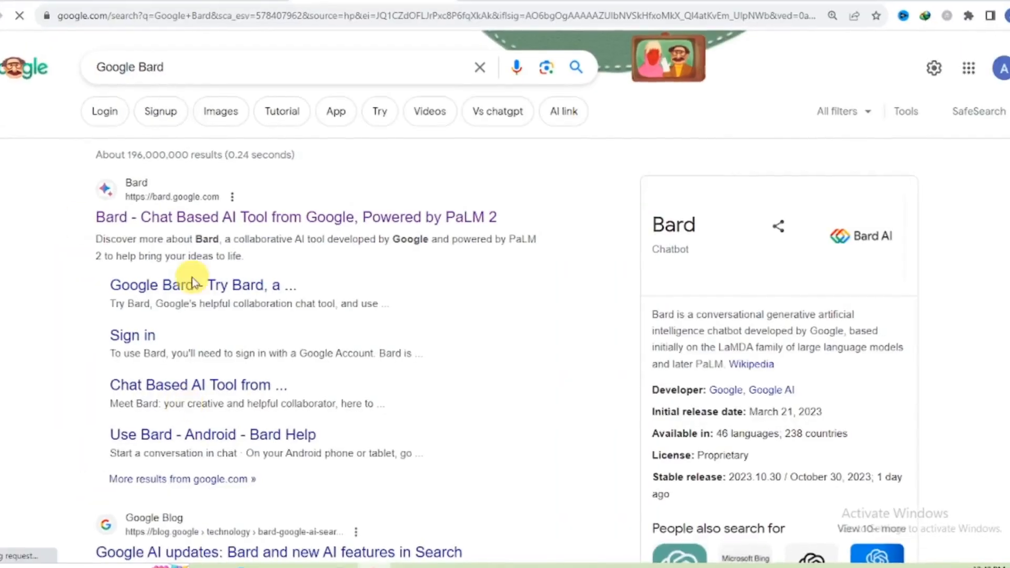
{"action": "left_click", "coordinate": [164, 218]}
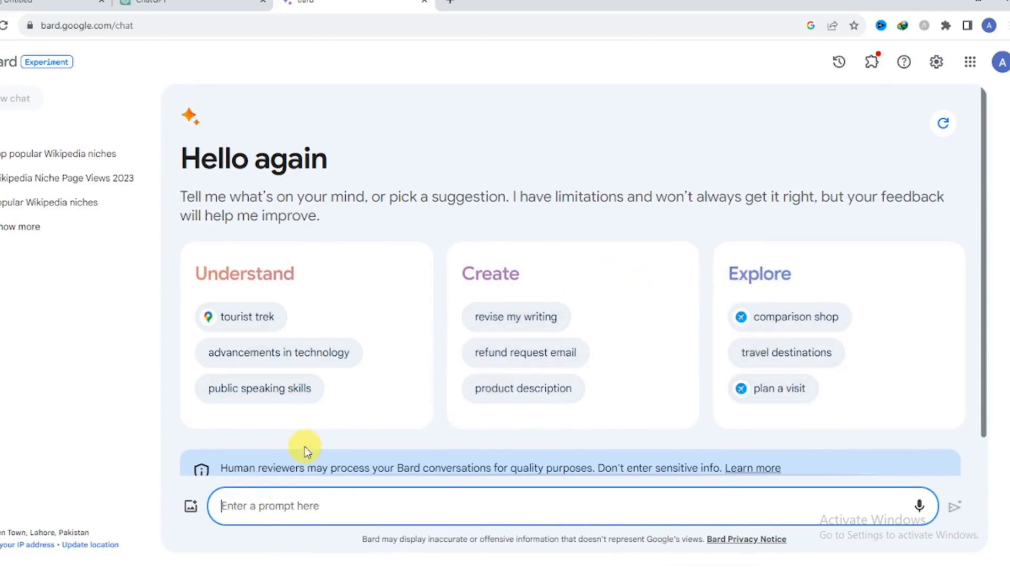
- Ask Bard for the "10 Most popular Wikipedia Niches" and the "10 most popular History articles on Wikipedia", and look over the article list
{"action": "type", "text": "10 Most popular Wikipedia Niches"}
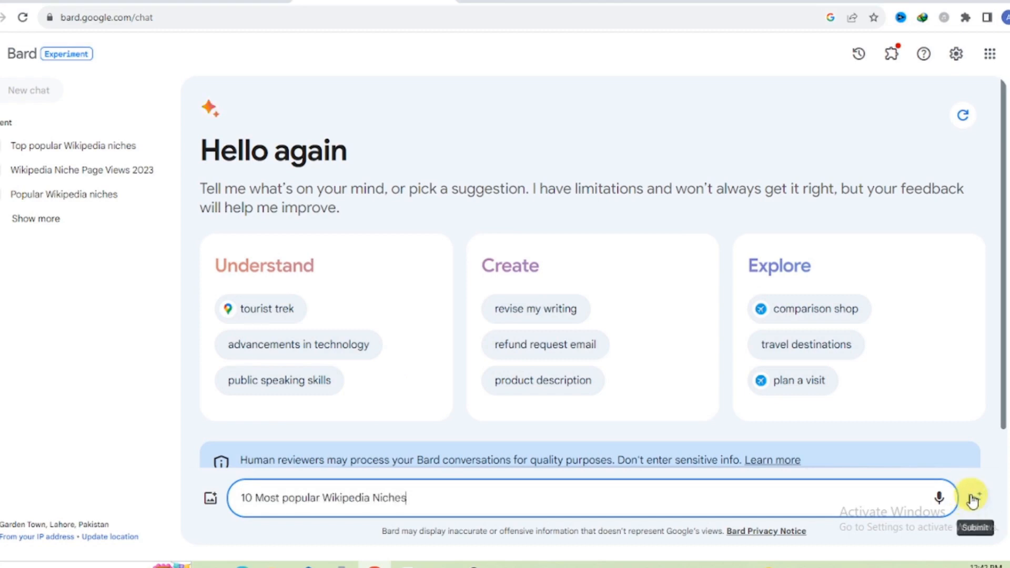
{"action": "left_click", "coordinate": [973, 500]}
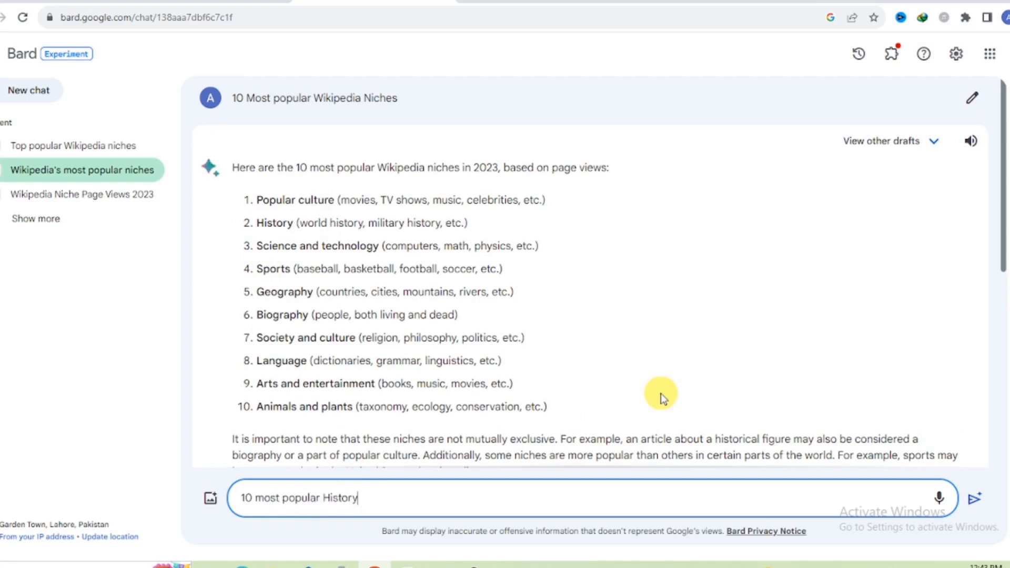
{"action": "type", "text": "pedia"}
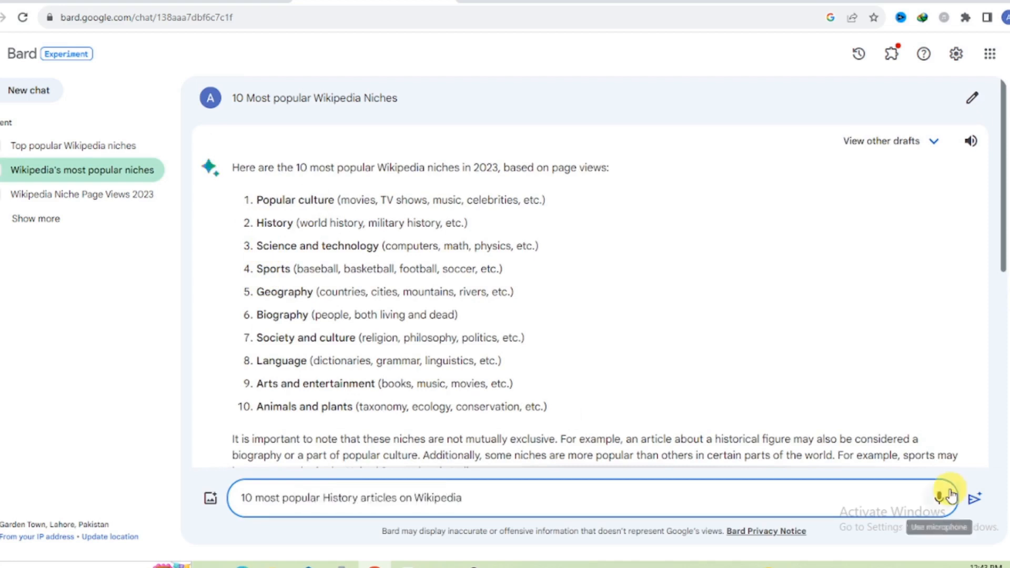
{"action": "left_click", "coordinate": [973, 498]}
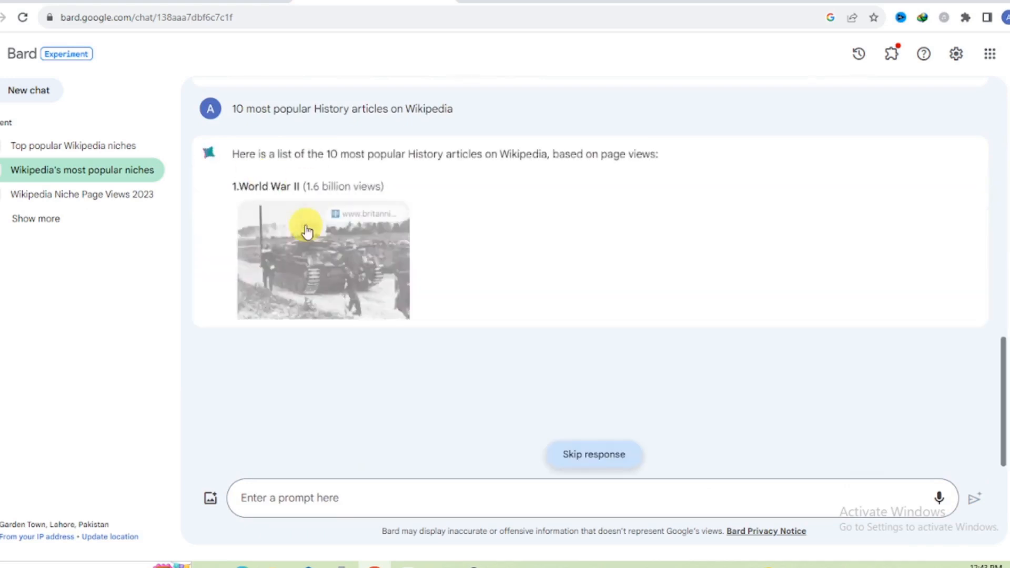
{"action": "scroll", "coordinate": [266, 273], "scroll_direction": "down", "scroll_amount": 6}
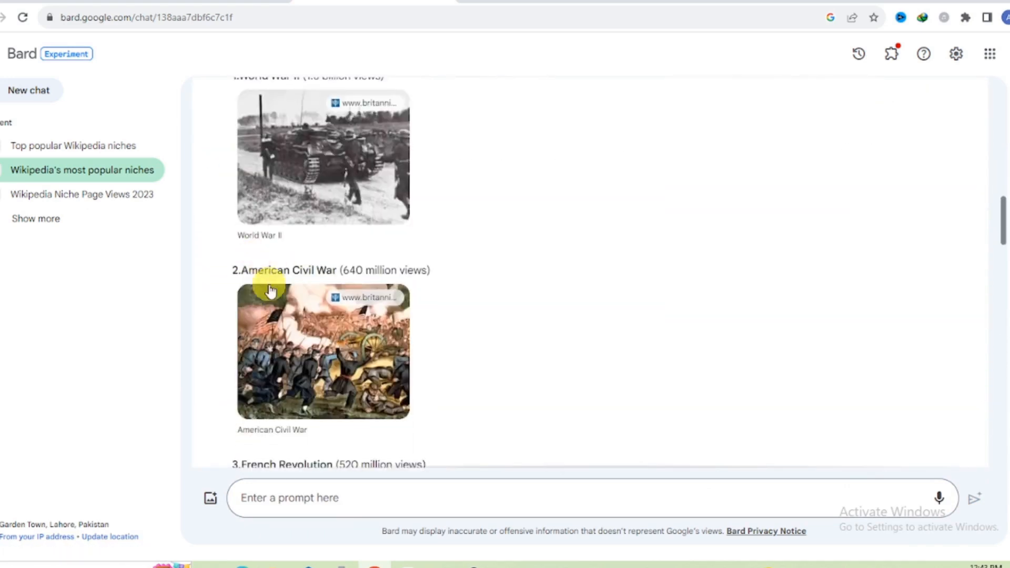
{"action": "scroll", "coordinate": [280, 347], "scroll_direction": "down", "scroll_amount": 20}
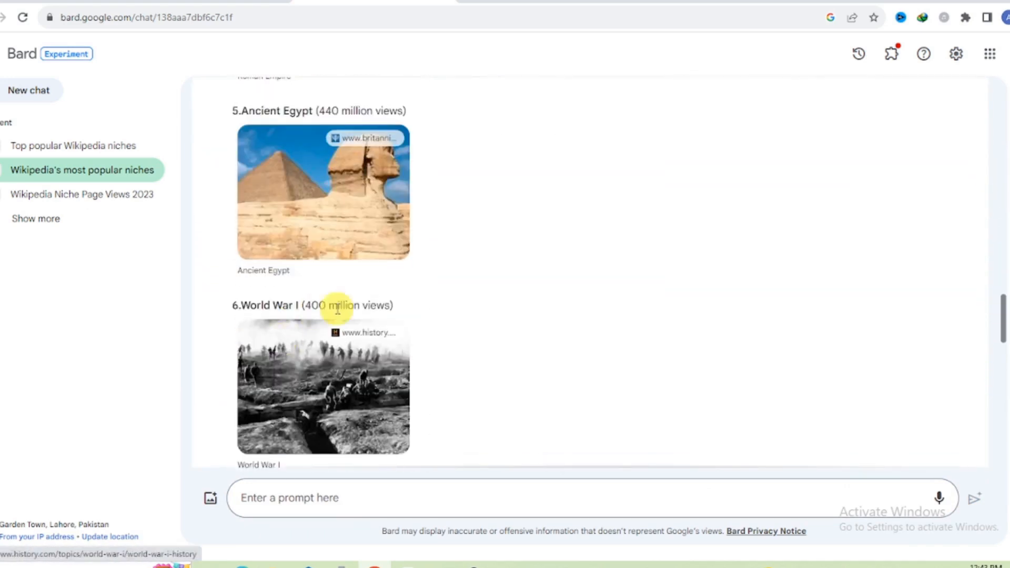
{"action": "scroll", "coordinate": [311, 335], "scroll_direction": "up", "scroll_amount": 20}
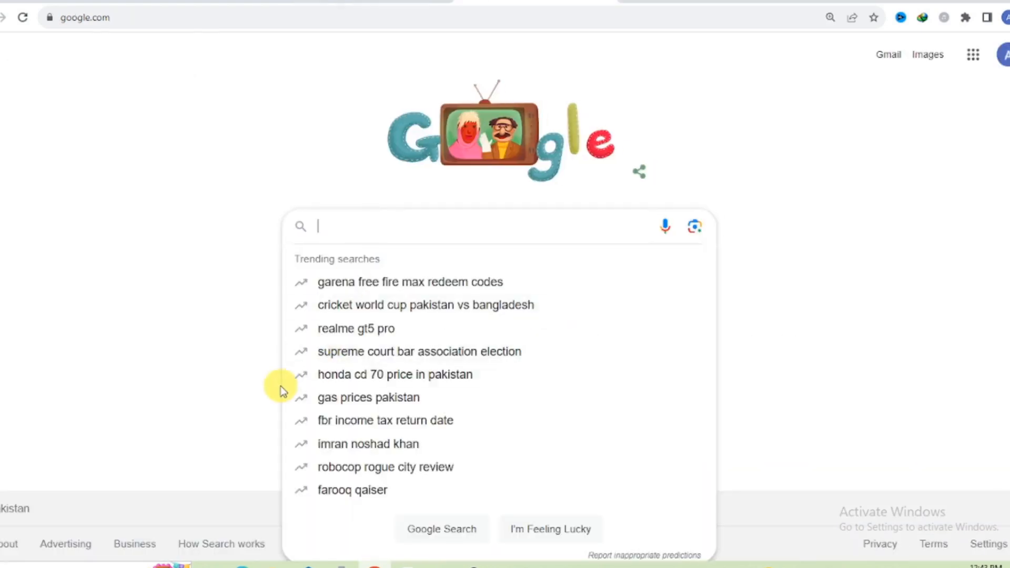
- Search Google for "World War II", open its Wikipedia article and skim through it
{"action": "type", "text": "World War II"}
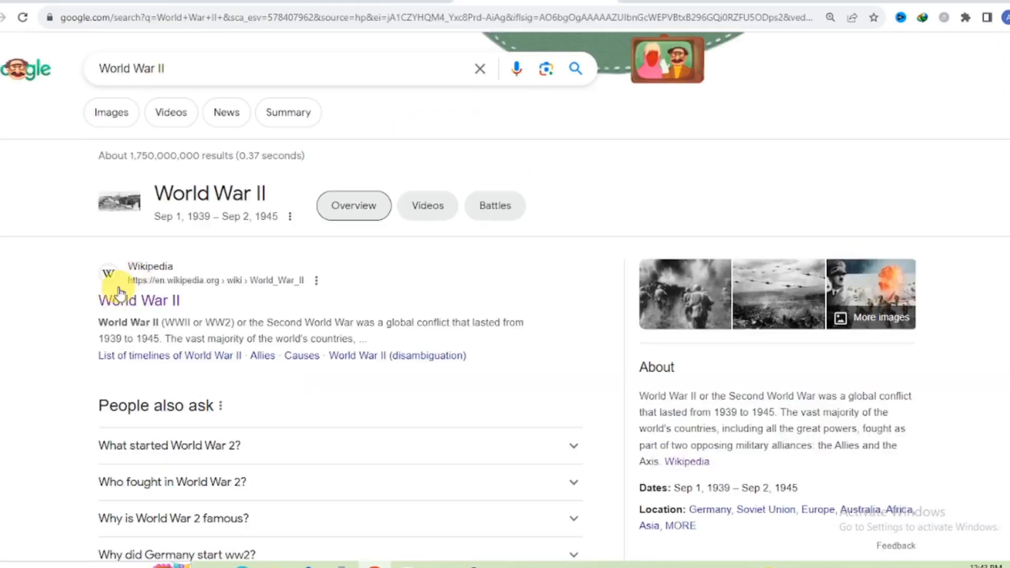
{"action": "left_click", "coordinate": [146, 302]}
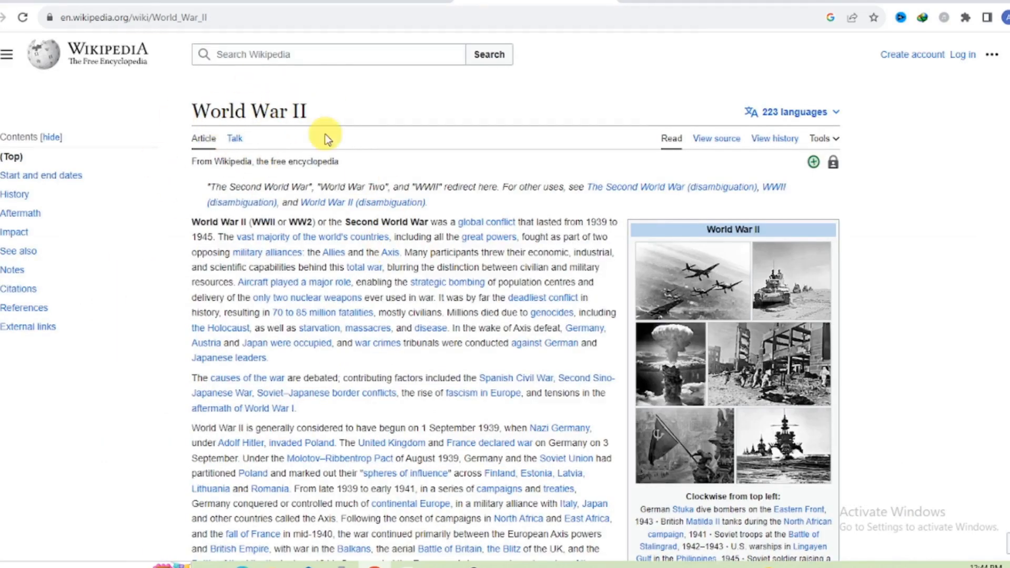
{"action": "scroll", "coordinate": [473, 344], "scroll_direction": "down", "scroll_amount": 20}
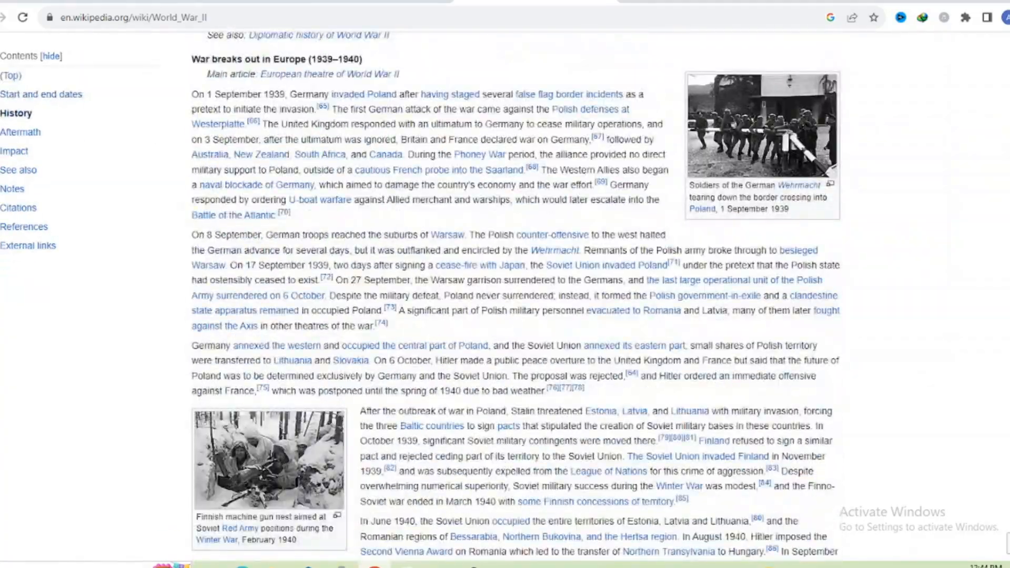
{"action": "scroll", "coordinate": [515, 294], "scroll_direction": "down", "scroll_amount": 20}
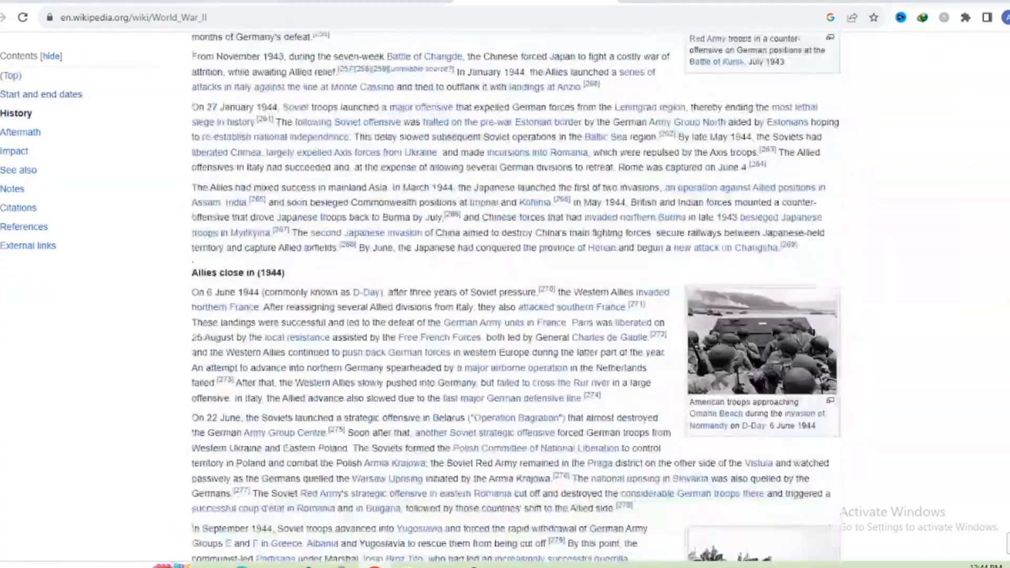
{"action": "scroll", "coordinate": [516, 295], "scroll_direction": "down", "scroll_amount": 20}
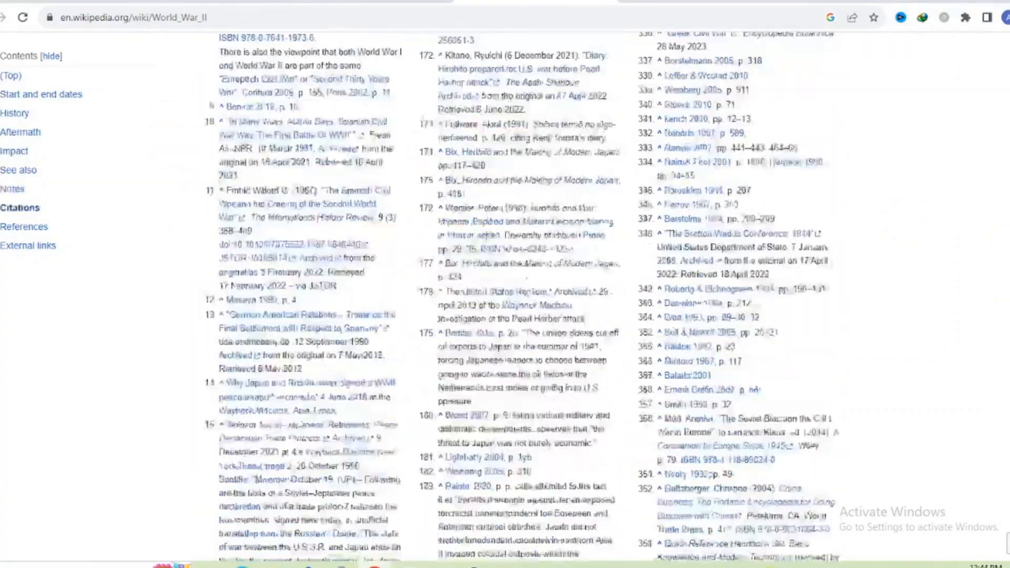
{"action": "scroll", "coordinate": [516, 295], "scroll_direction": "up", "scroll_amount": 20}
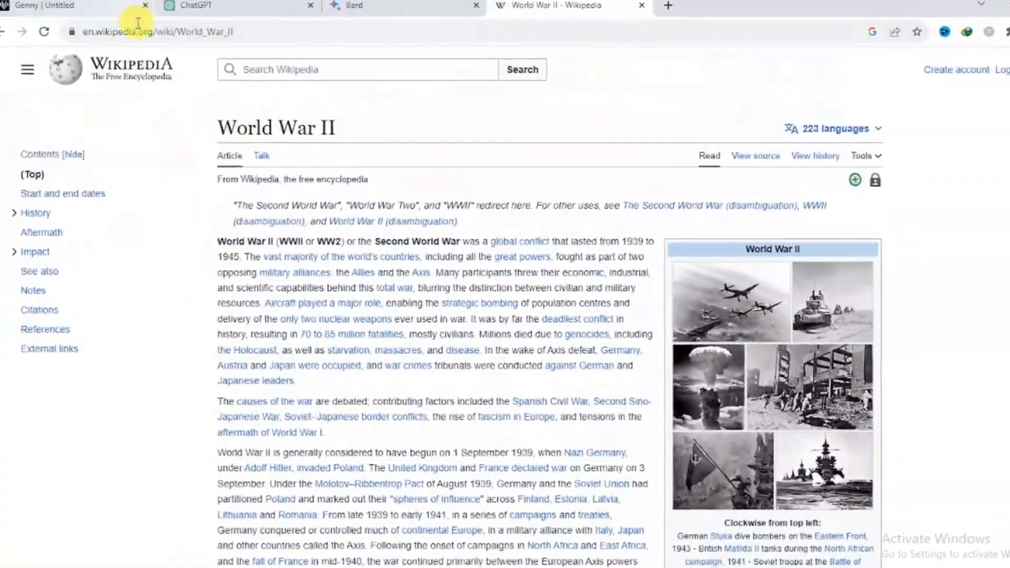
- Copy the World War II article's URL and submit it to Bard with "Rewrite the URL into a new article in Maximum 300 words"
{"action": "left_click", "coordinate": [138, 30]}
{"action": "right_click", "coordinate": [136, 32]}
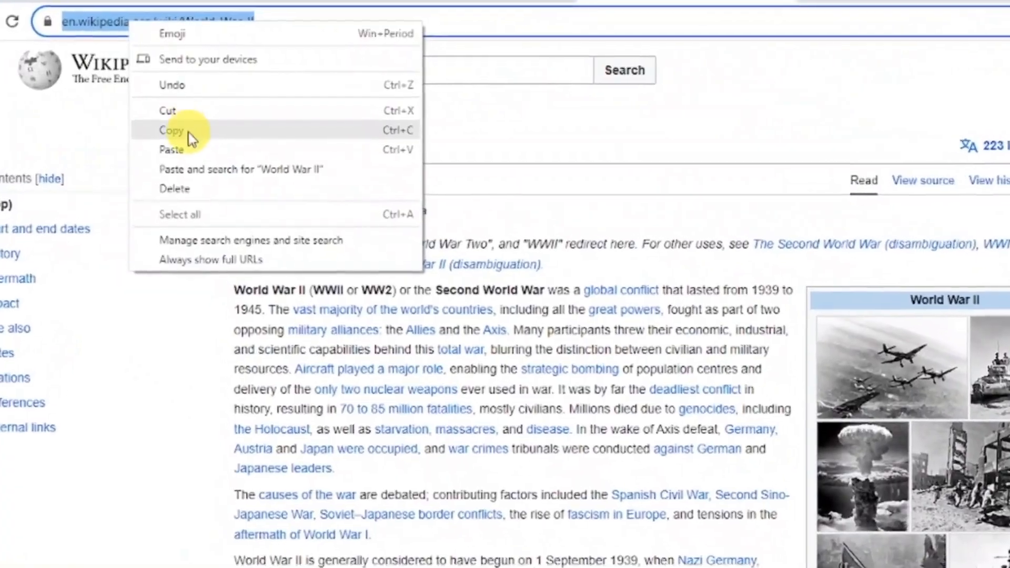
{"action": "left_click", "coordinate": [188, 132]}
{"action": "left_click", "coordinate": [324, 2]}
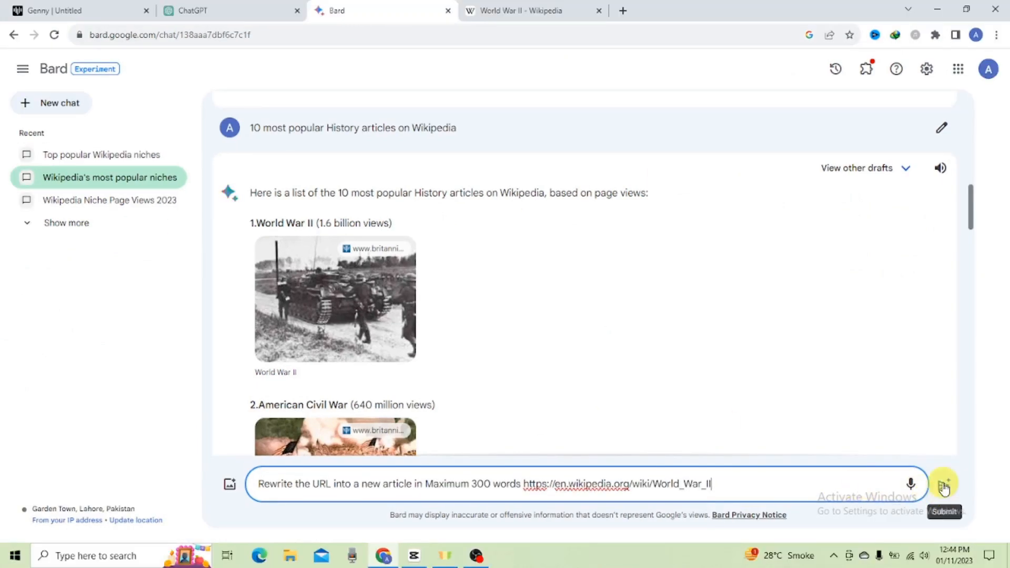
{"action": "left_click", "coordinate": [945, 488]}
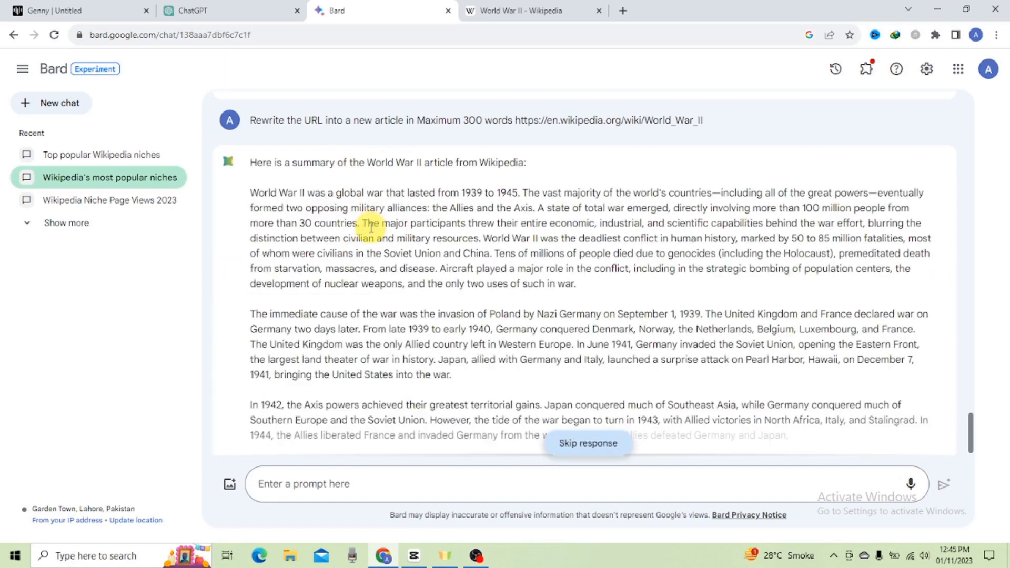
- Review Bard's rewritten World War II article, highlighting its paragraphs and clearing the selection
{"action": "scroll", "coordinate": [337, 271], "scroll_direction": "up", "scroll_amount": 2}
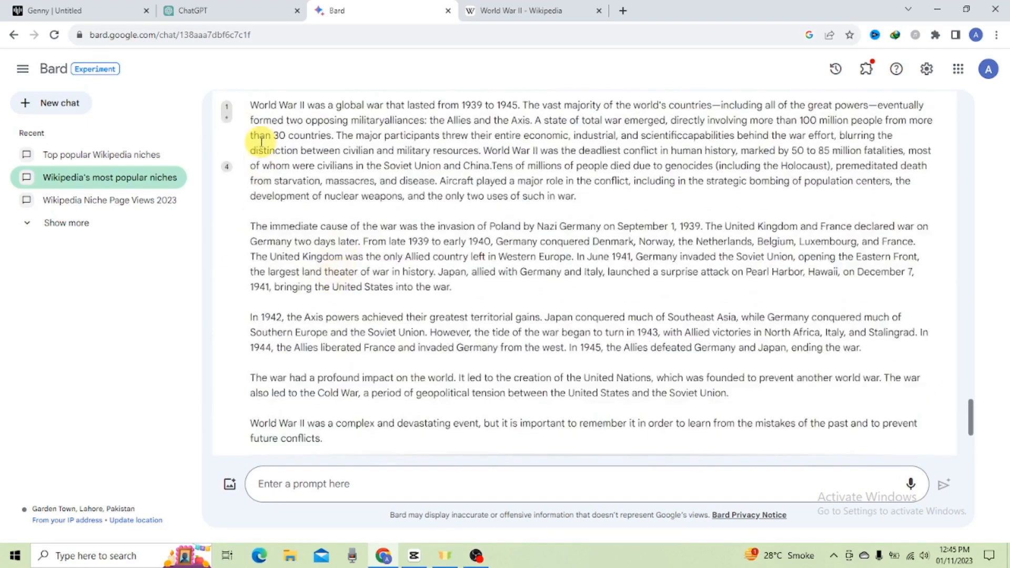
{"action": "left_click_drag", "start_coordinate": [252, 105], "coordinate": [323, 440]}
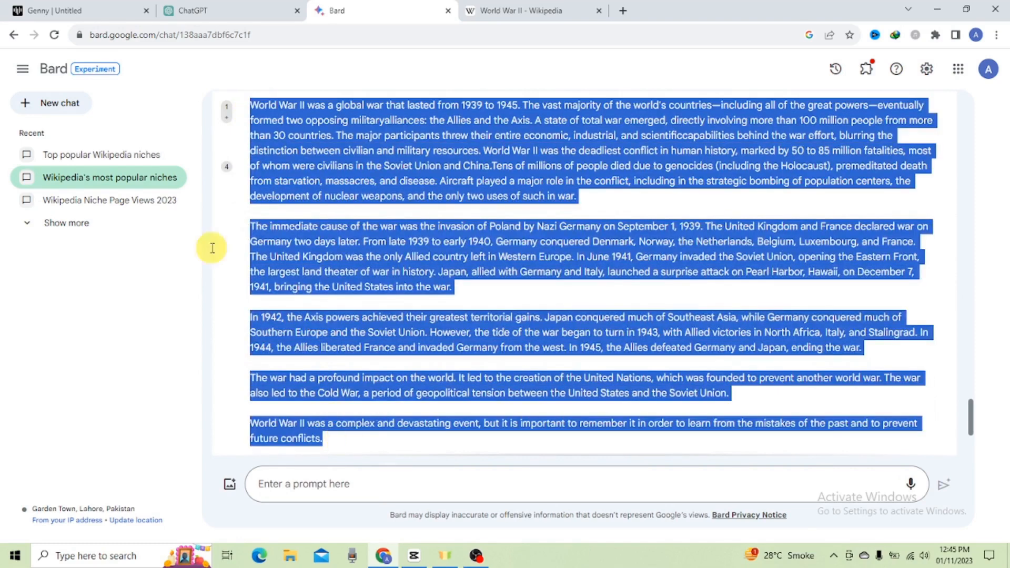
{"action": "left_click", "coordinate": [624, 208]}
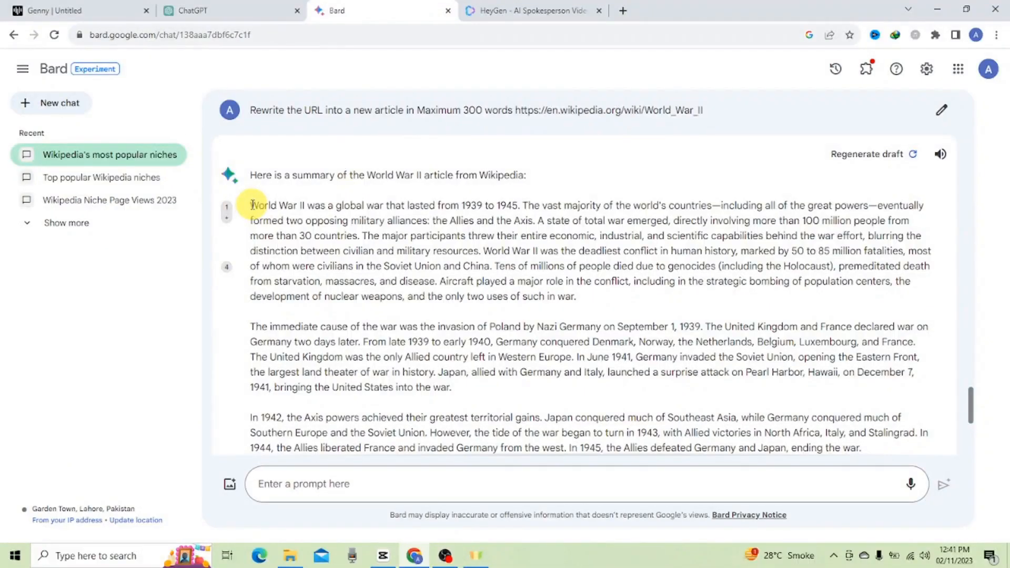
{"action": "left_click_drag", "start_coordinate": [252, 205], "coordinate": [445, 269]}
{"action": "scroll", "coordinate": [445, 270], "scroll_direction": "down", "scroll_amount": 1}
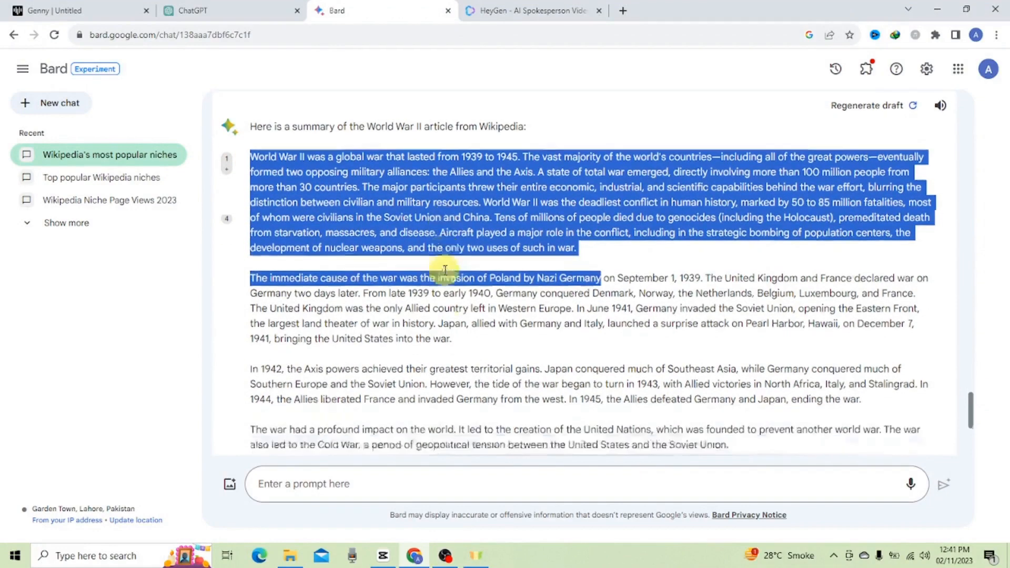
{"action": "scroll", "coordinate": [445, 270], "scroll_direction": "down", "scroll_amount": 3}
{"action": "scroll", "coordinate": [353, 240], "scroll_direction": "up", "scroll_amount": 3}
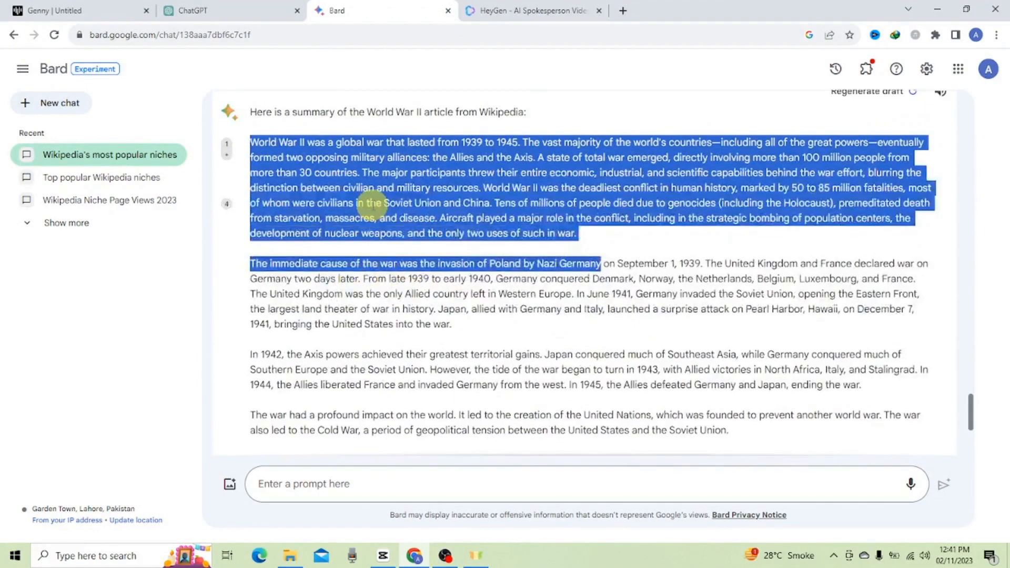
{"action": "left_click", "coordinate": [444, 204]}
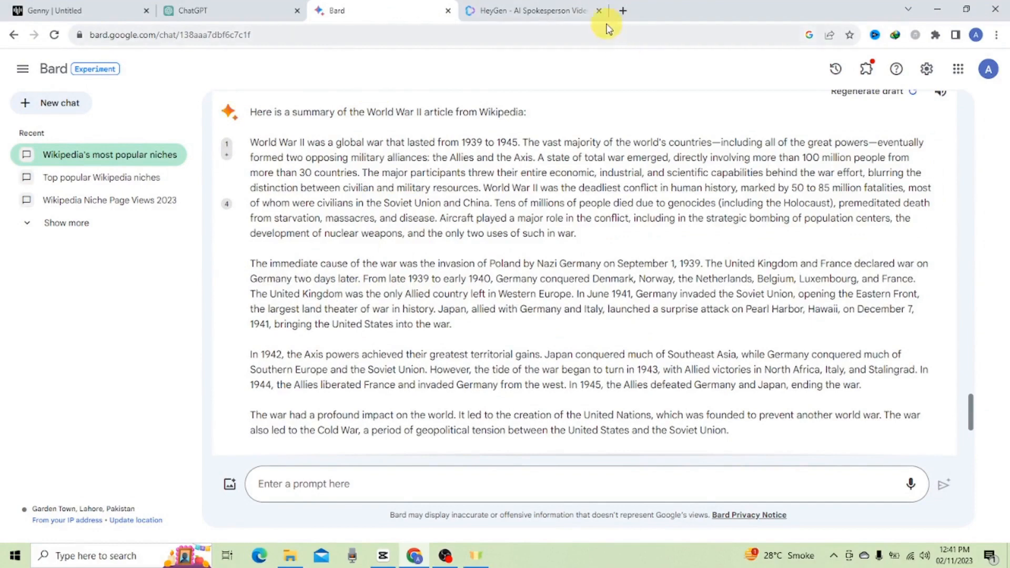
- Search Google for "Heygen AI" in a new tab, open the HeyGen site and look over its home page
{"action": "left_click", "coordinate": [623, 10]}
{"action": "left_click", "coordinate": [384, 226]}
{"action": "type", "text": "Heygen AI"}
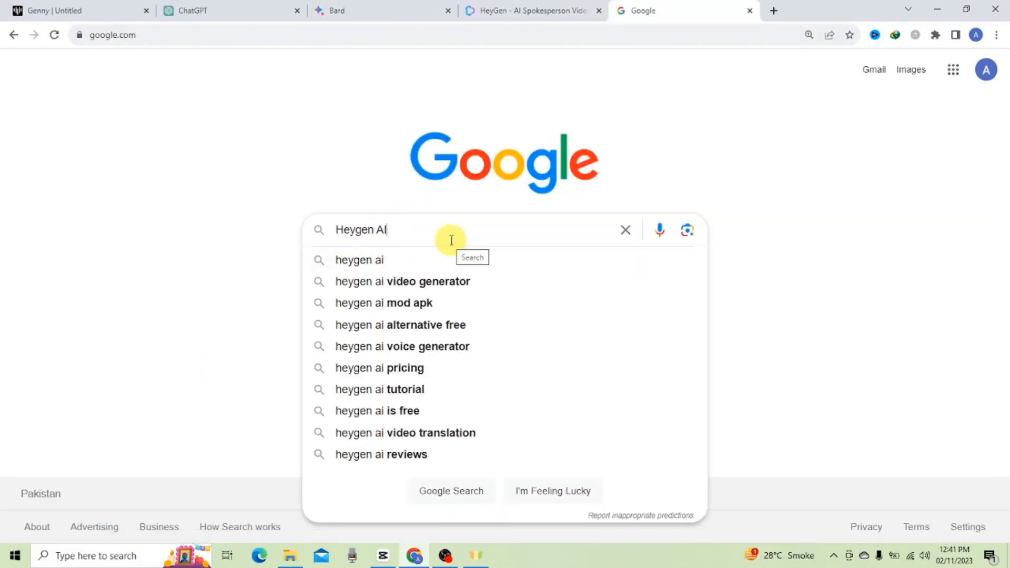
{"action": "key", "text": "Return"}
{"action": "left_click", "coordinate": [174, 346]}
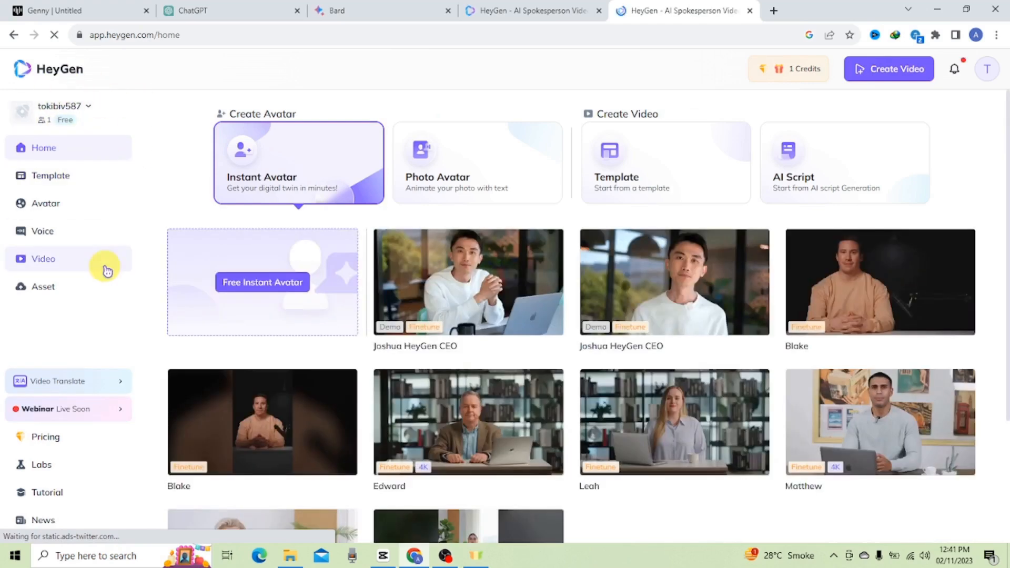
{"action": "scroll", "coordinate": [647, 346], "scroll_direction": "down", "scroll_amount": 3}
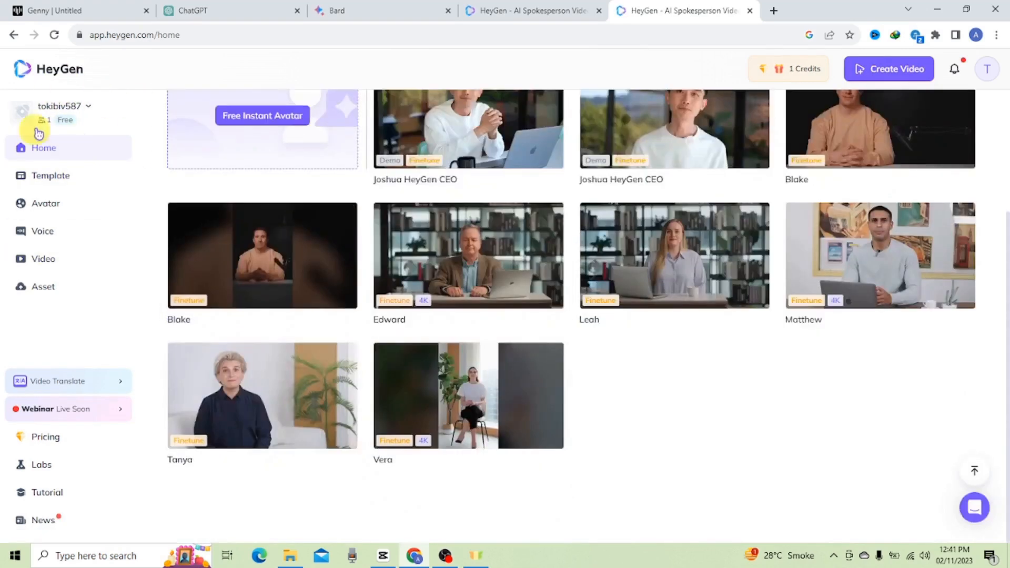
- Browse HeyGen's studio avatar library and start a video with the "Blake in Blue Suit" avatar
{"action": "left_click", "coordinate": [47, 206]}
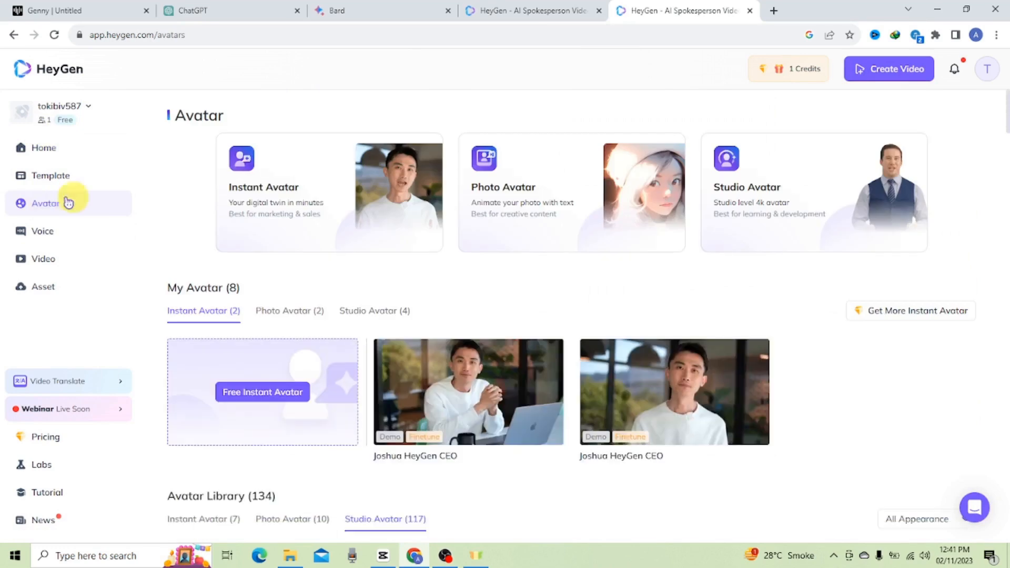
{"action": "scroll", "coordinate": [350, 254], "scroll_direction": "down", "scroll_amount": 8}
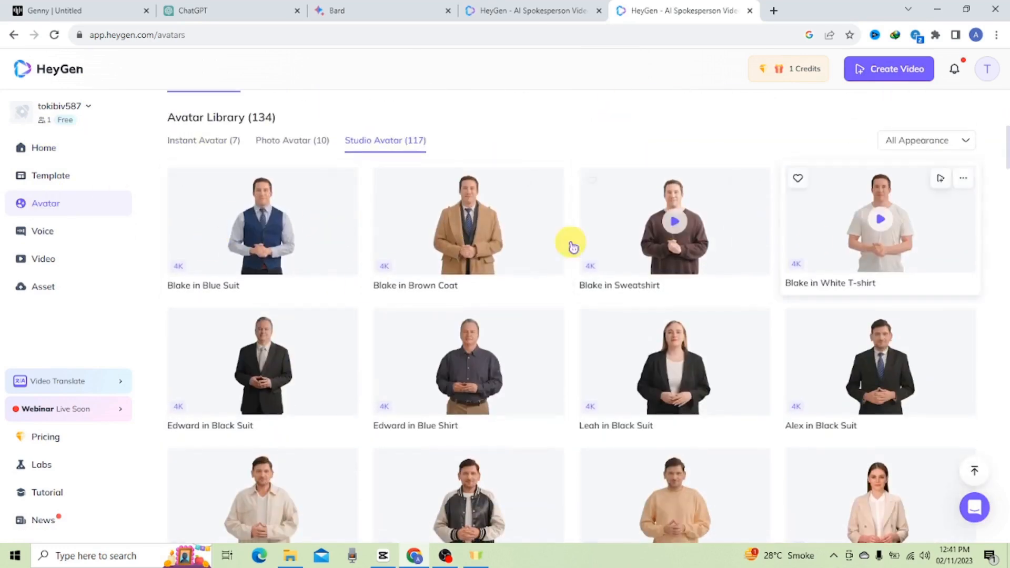
{"action": "scroll", "coordinate": [652, 363], "scroll_direction": "down", "scroll_amount": 2}
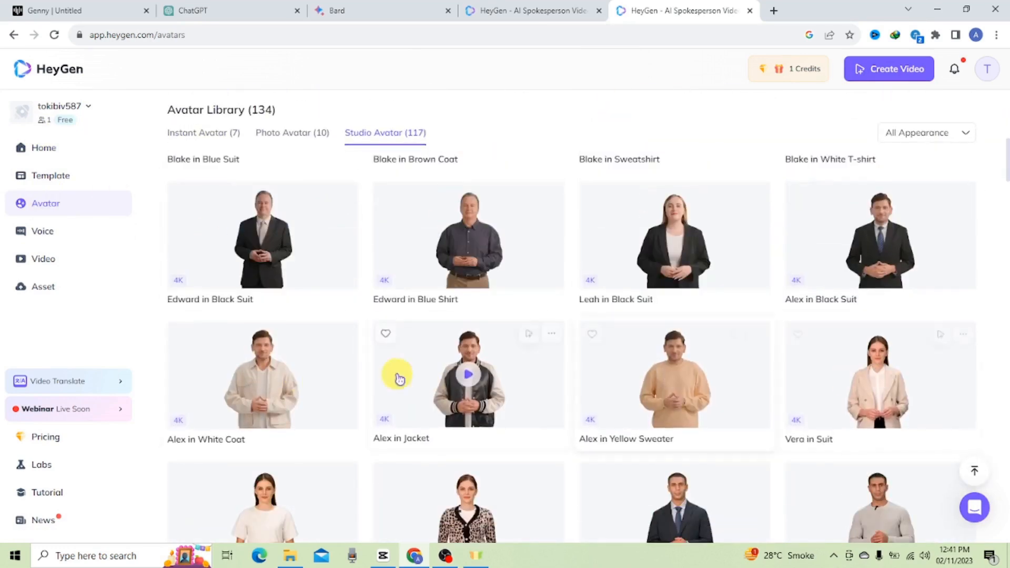
{"action": "scroll", "coordinate": [315, 363], "scroll_direction": "up", "scroll_amount": 2}
{"action": "left_click", "coordinate": [239, 230]}
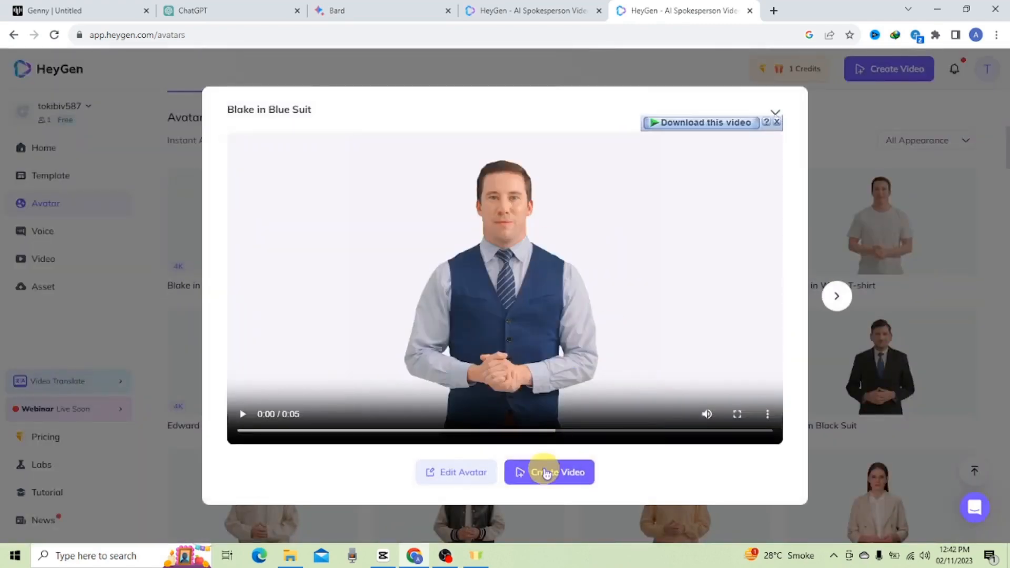
{"action": "left_click", "coordinate": [543, 470]}
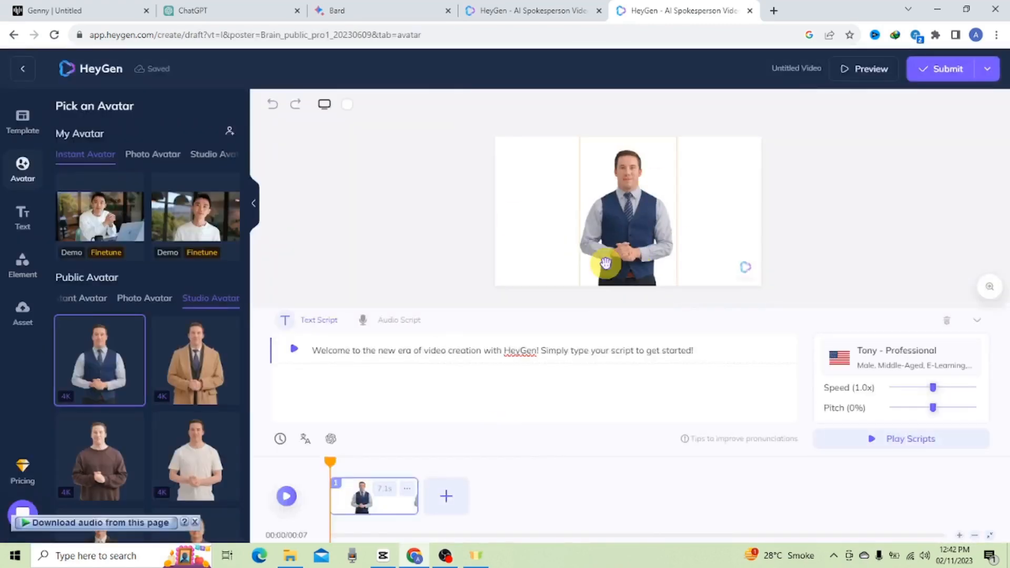
- Check the orientation options and replace the default script with the opening of Bard's World War II article, through "civilian and military resources"
{"action": "left_click", "coordinate": [325, 105]}
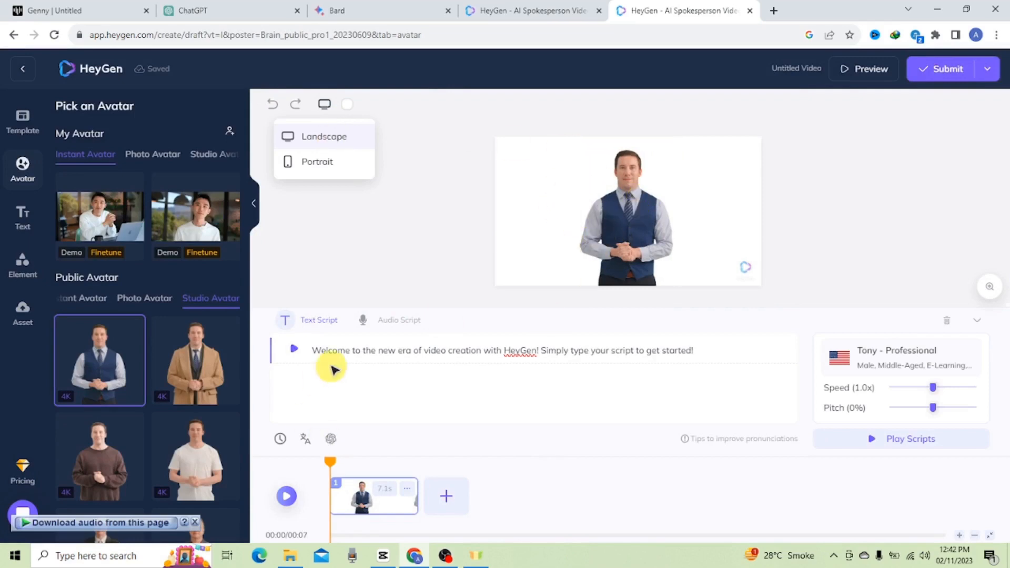
{"action": "left_click_drag", "start_coordinate": [701, 349], "coordinate": [354, 345]}
{"action": "key", "text": "Delete"}
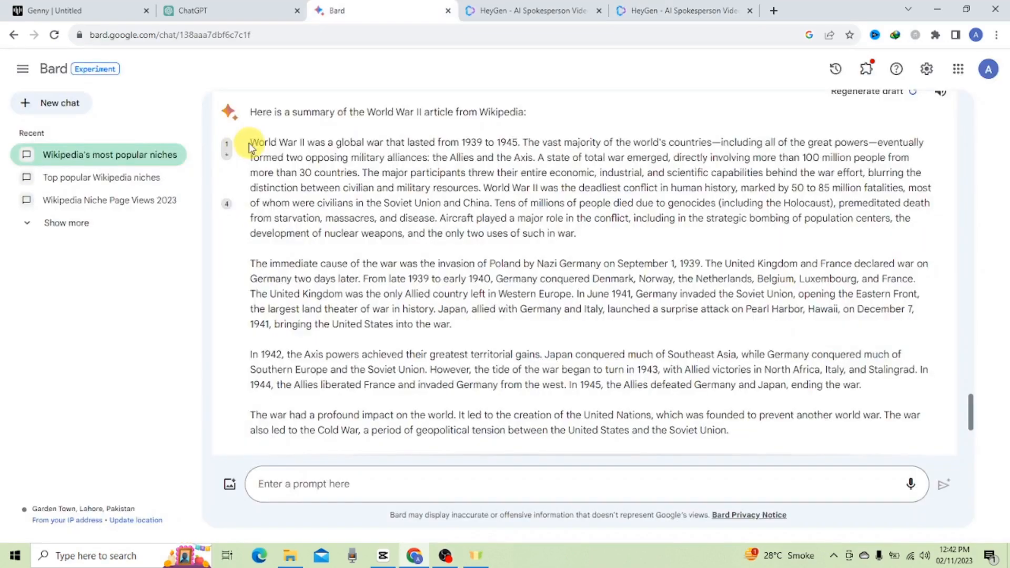
{"action": "left_click_drag", "start_coordinate": [248, 144], "coordinate": [463, 181]}
{"action": "key", "text": "ctrl+c"}
{"action": "right_click", "coordinate": [450, 154]}
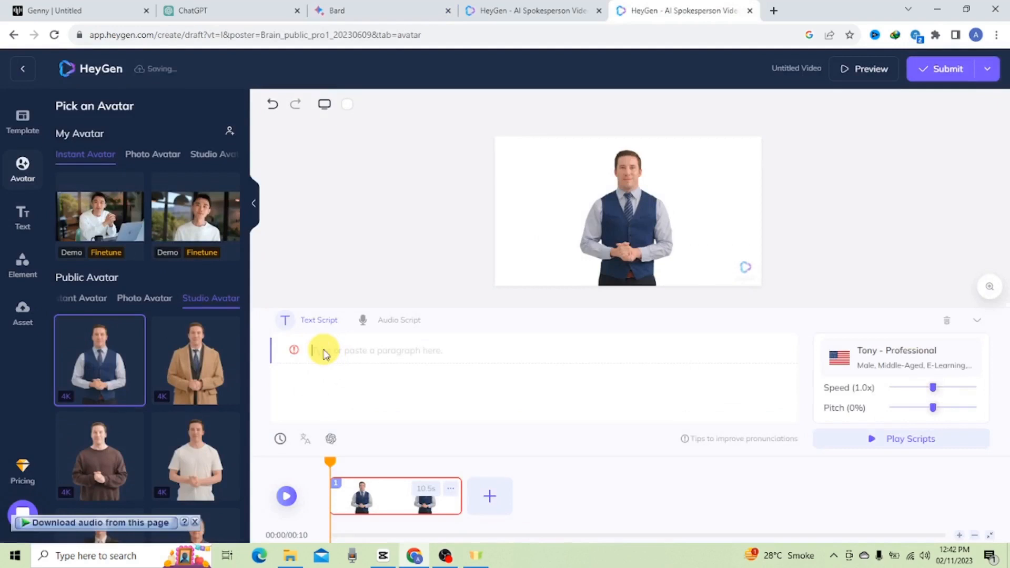
{"action": "right_click", "coordinate": [325, 354]}
{"action": "left_click", "coordinate": [349, 428]}
- Change the video's background colour from white to a bright green
{"action": "left_click", "coordinate": [347, 104]}
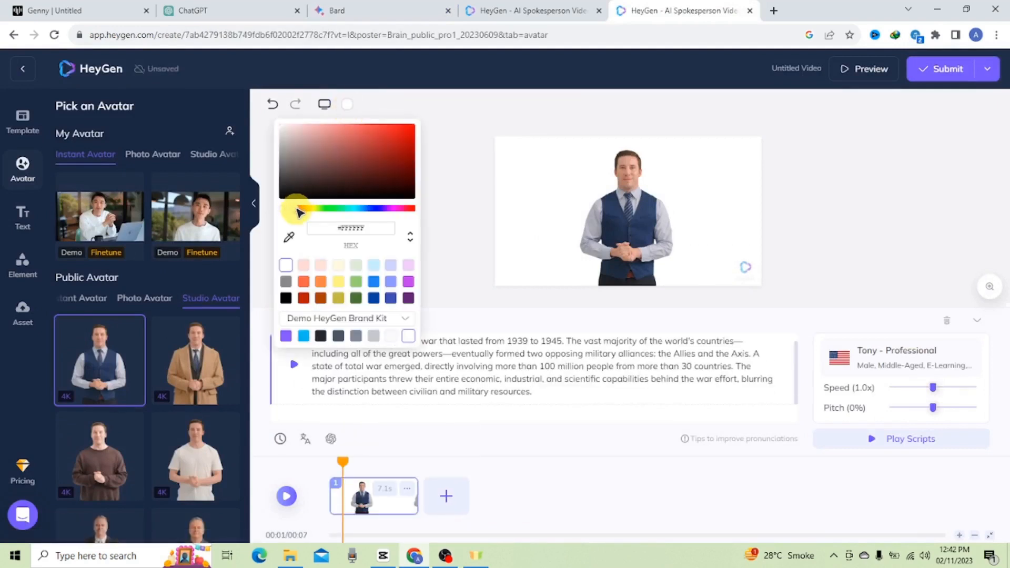
{"action": "left_click_drag", "start_coordinate": [299, 211], "coordinate": [323, 214]}
{"action": "left_click", "coordinate": [410, 138]}
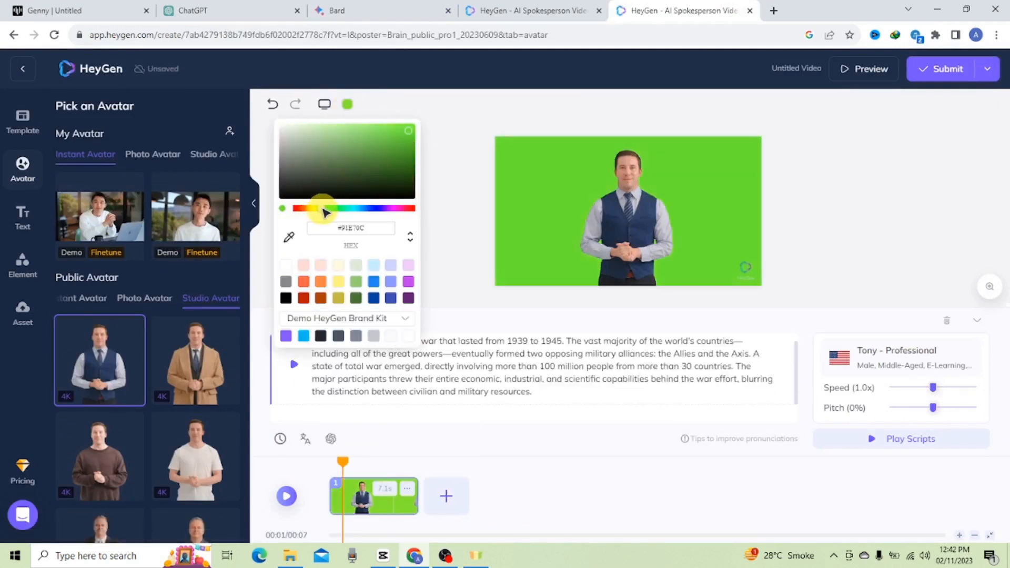
{"action": "left_click", "coordinate": [559, 211]}
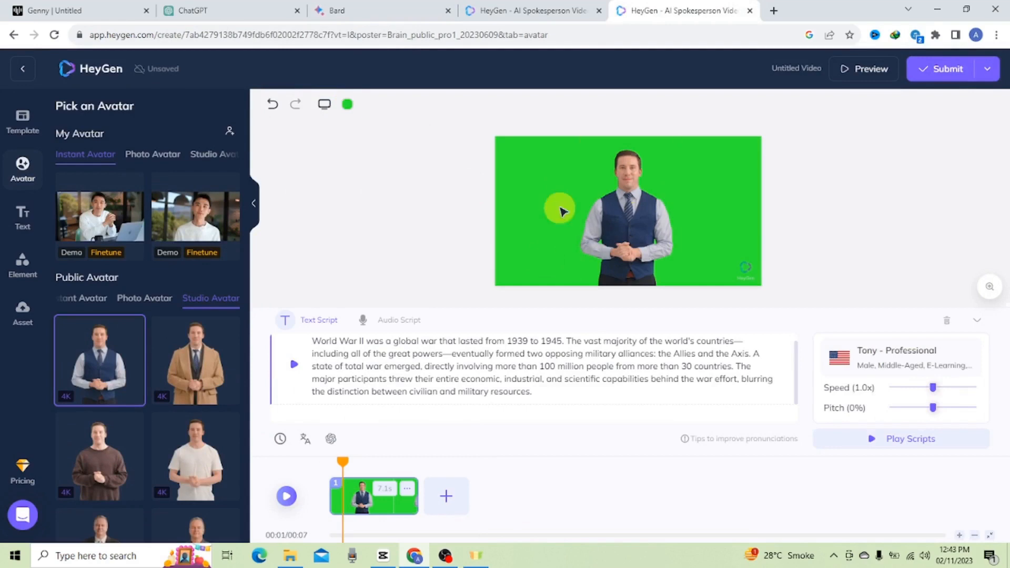
- Submit the avatar video for production and download the finished "Untitled Video"
{"action": "left_click", "coordinate": [948, 70]}
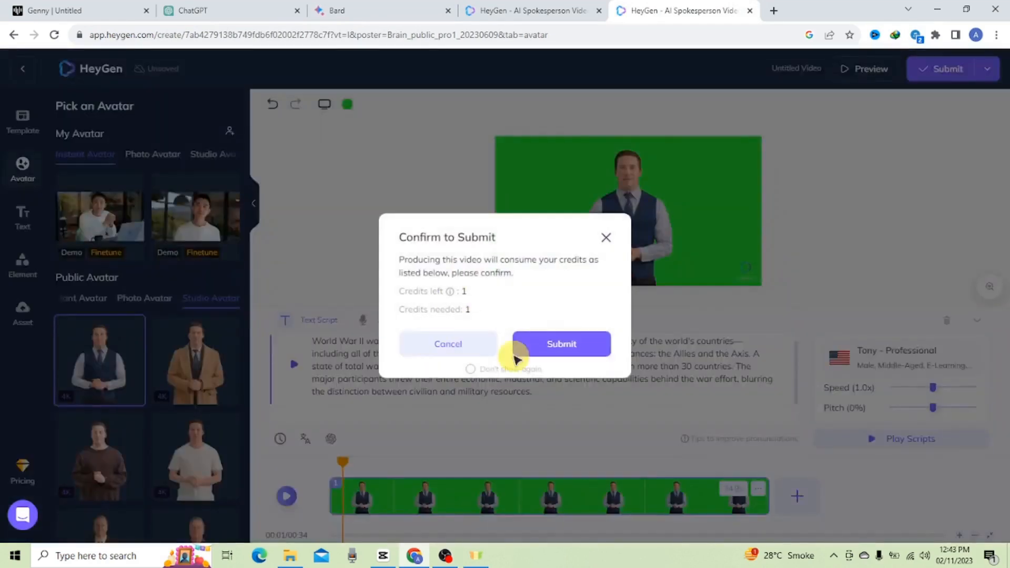
{"action": "left_click", "coordinate": [546, 348]}
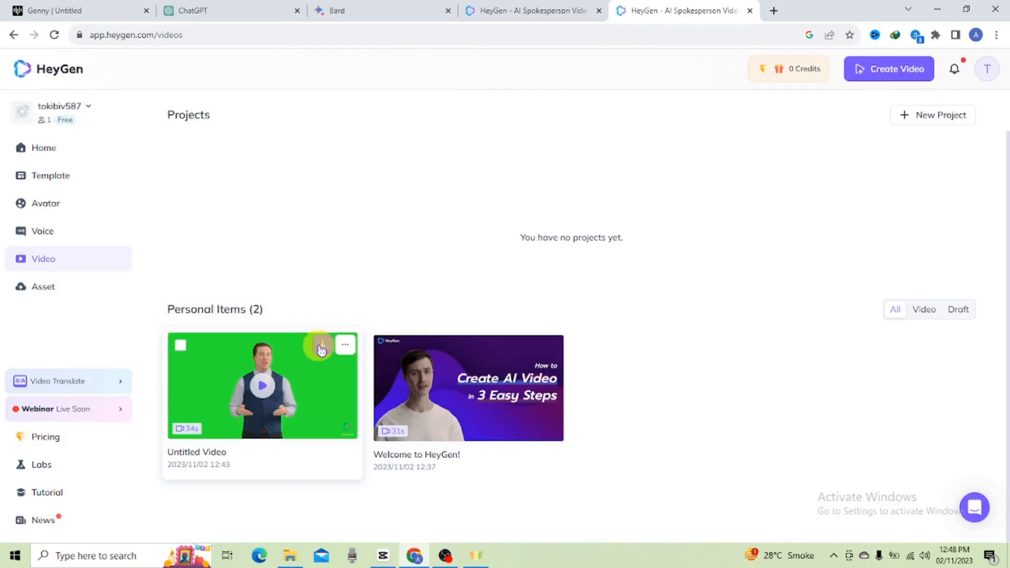
{"action": "left_click", "coordinate": [322, 347]}
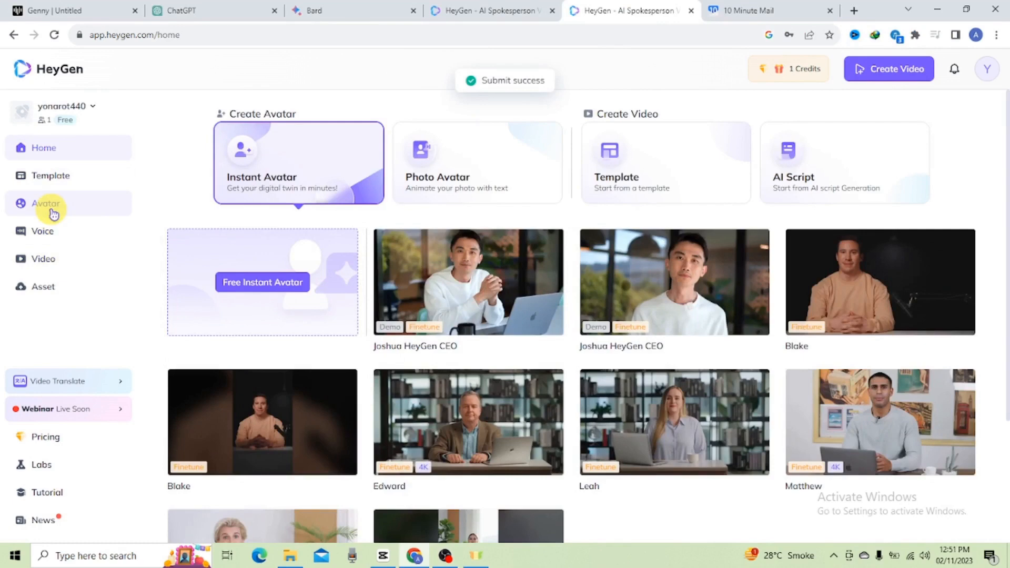
- Start another avatar video with "Blake in Blue Suit" and check its orientation options
{"action": "left_click", "coordinate": [52, 211]}
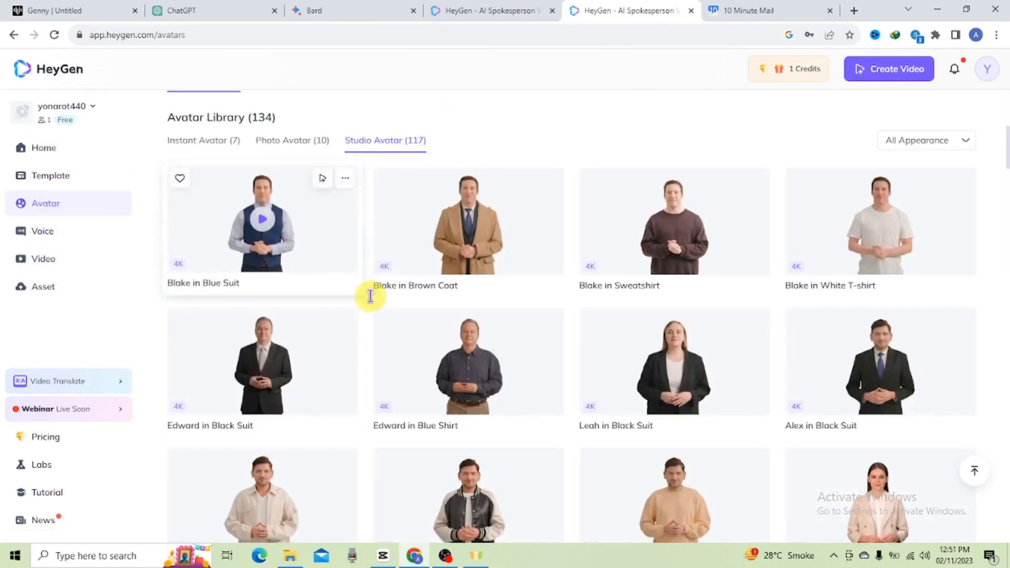
{"action": "left_click", "coordinate": [278, 231]}
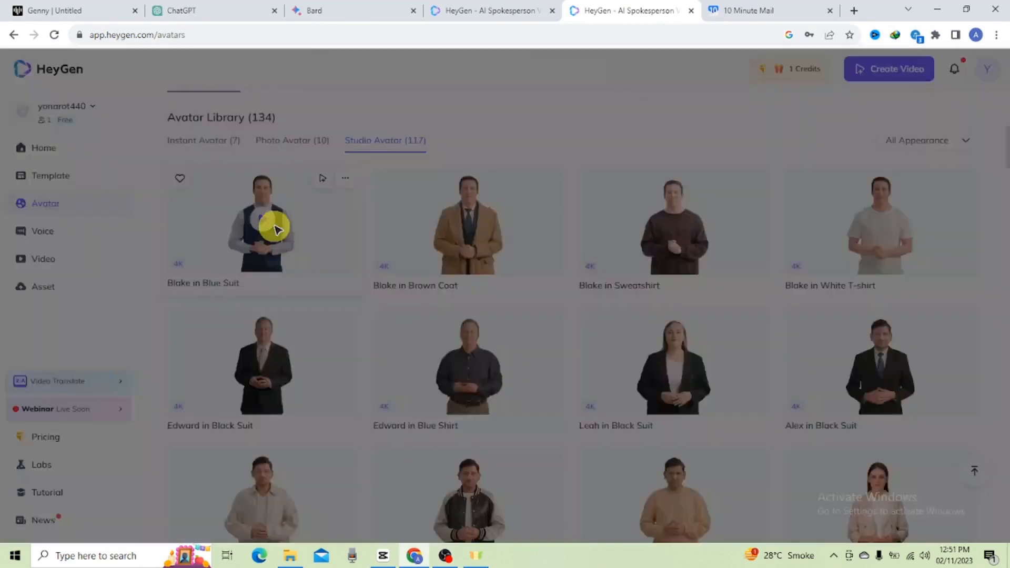
{"action": "left_click", "coordinate": [549, 470]}
{"action": "left_click", "coordinate": [324, 105]}
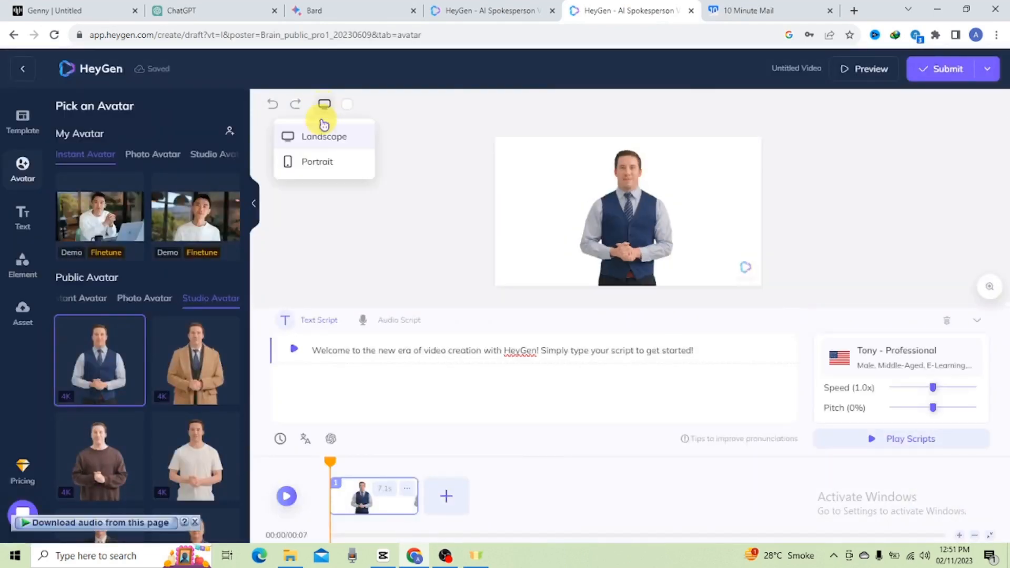
- Give the second avatar video a bright green background
{"action": "left_click", "coordinate": [347, 105]}
{"action": "left_click_drag", "start_coordinate": [300, 209], "coordinate": [331, 210]}
{"action": "left_click", "coordinate": [387, 134]}
{"action": "left_click", "coordinate": [442, 205]}
- Replace the second video's default script with the next passage of Bard's article, starting at "World War II was the deadliest conflict"
{"action": "left_click_drag", "start_coordinate": [696, 352], "coordinate": [314, 352]}
{"action": "key", "text": "BackSpace"}
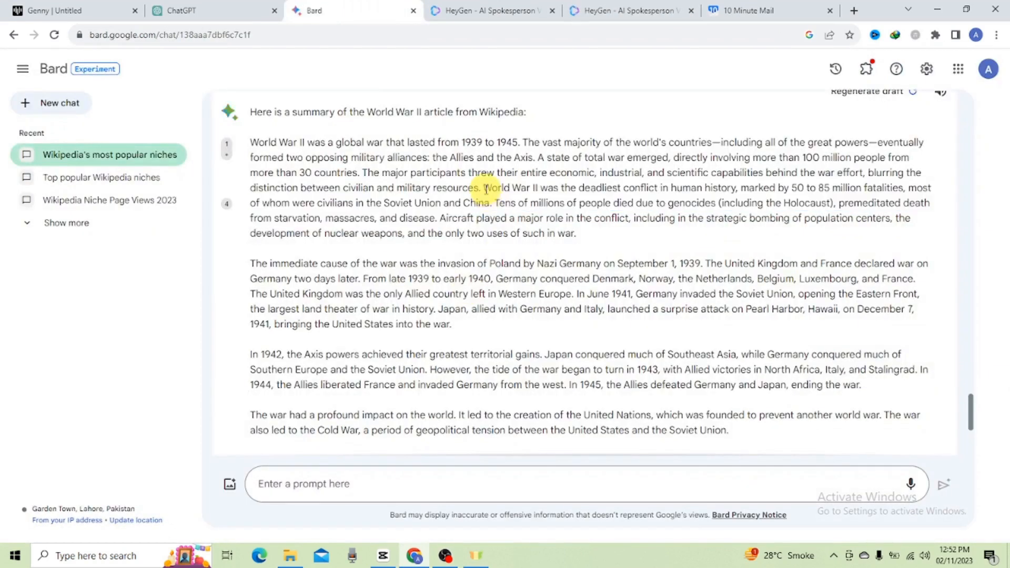
{"action": "left_click_drag", "start_coordinate": [480, 185], "coordinate": [435, 208]}
{"action": "key", "text": "ctrl+c"}
{"action": "right_click", "coordinate": [347, 357]}
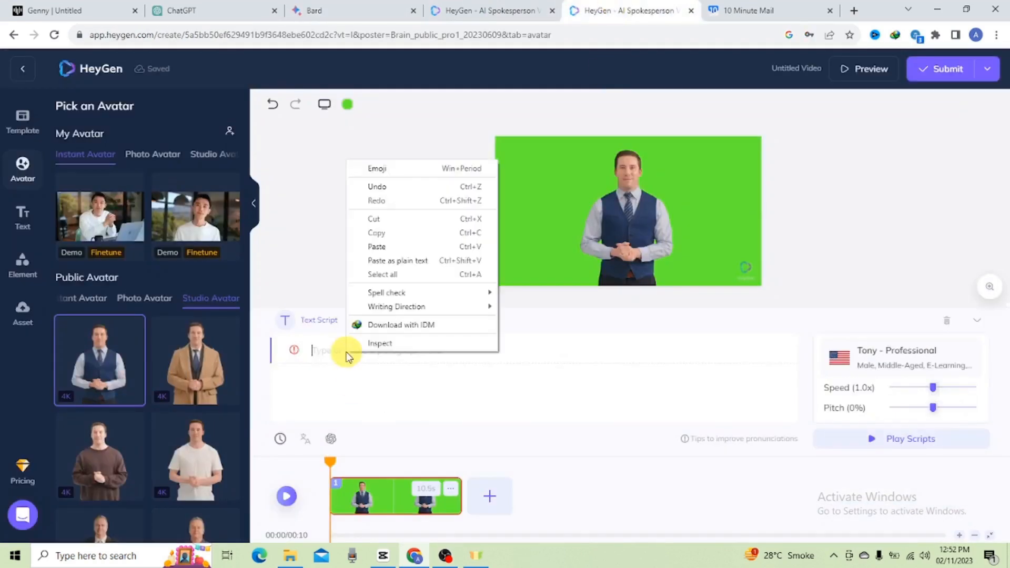
{"action": "left_click", "coordinate": [377, 247]}
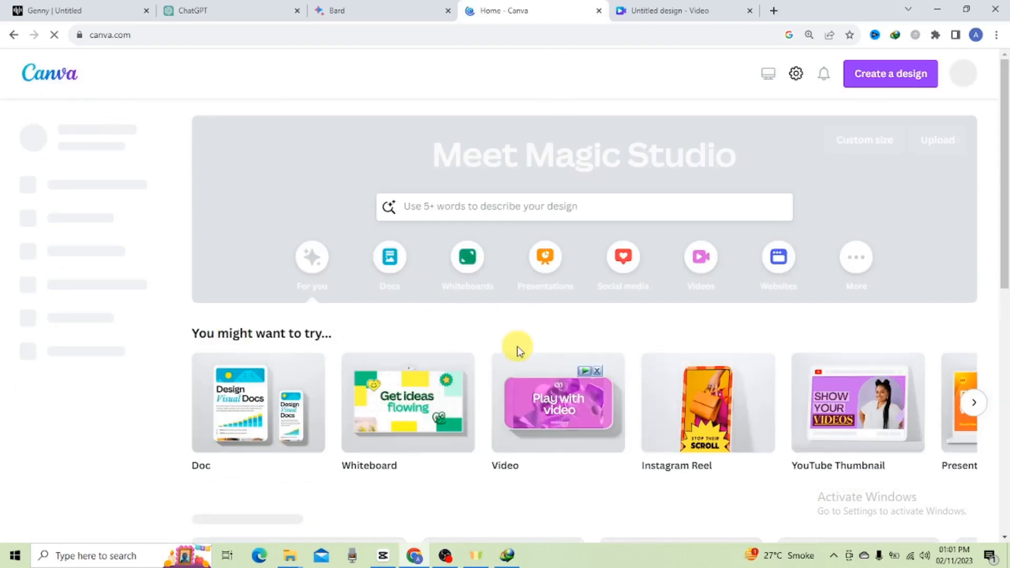
- Start a video design in Canva and upload the three green-screen avatar clips from the video folder
{"action": "left_click", "coordinate": [694, 266]}
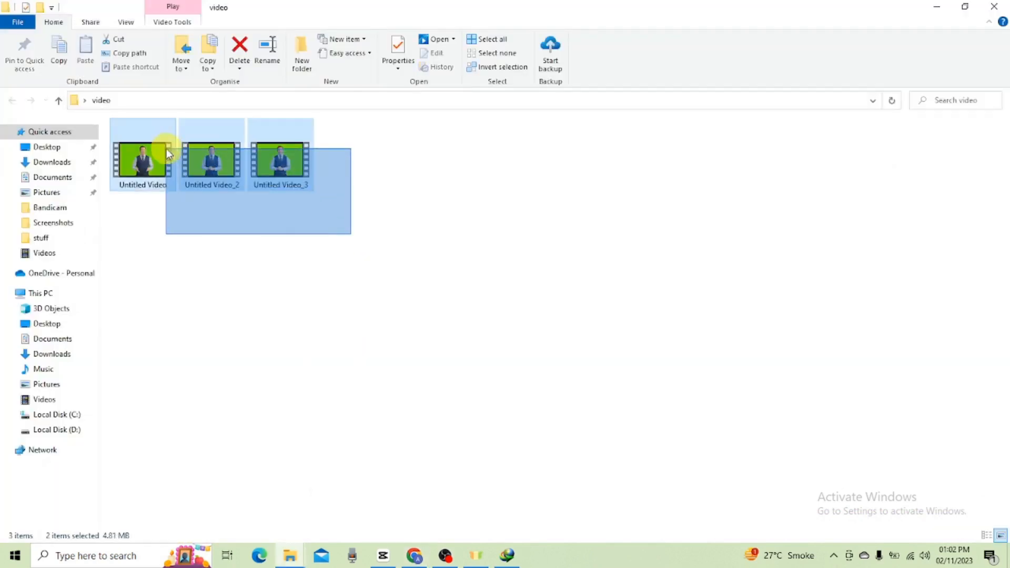
{"action": "left_click_drag", "start_coordinate": [167, 148], "coordinate": [630, 282]}
- Add the 34.8-second avatar clip to the page and stretch it on all sides to fill the page
{"action": "right_click", "coordinate": [119, 269]}
{"action": "left_click", "coordinate": [629, 280]}
{"action": "left_click_drag", "start_coordinate": [440, 276], "coordinate": [404, 277]}
{"action": "left_click_drag", "start_coordinate": [833, 276], "coordinate": [896, 276]}
{"action": "left_click_drag", "start_coordinate": [650, 167], "coordinate": [650, 149]}
{"action": "left_click_drag", "start_coordinate": [650, 149], "coordinate": [649, 138]}
{"action": "left_click_drag", "start_coordinate": [650, 388], "coordinate": [650, 415]}
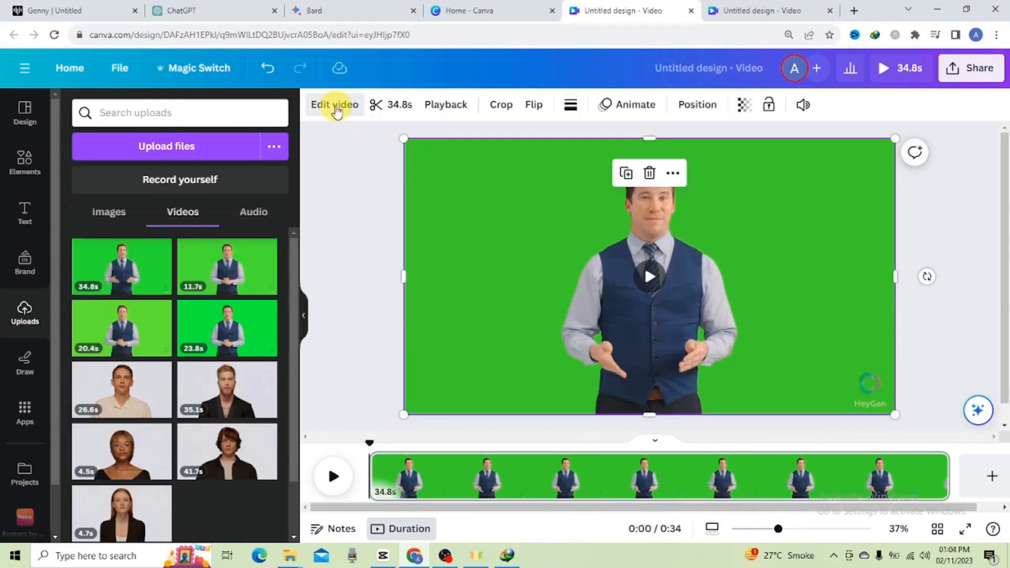
- Remove the green background from the avatar clip and select the clip on the first page
{"action": "left_click", "coordinate": [336, 105]}
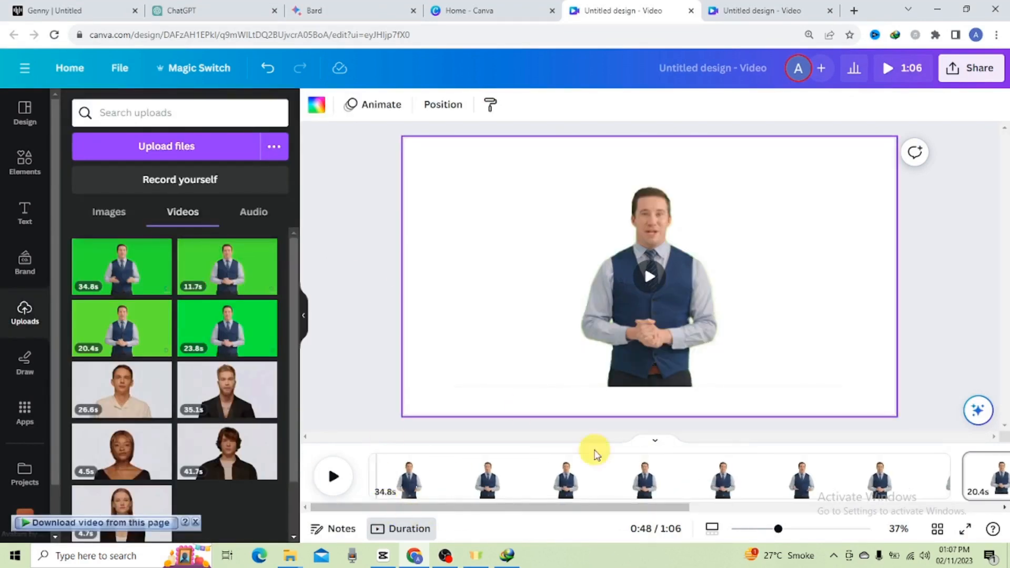
{"action": "left_click_drag", "start_coordinate": [475, 504], "coordinate": [400, 507]}
{"action": "left_click", "coordinate": [443, 476]}
{"action": "left_click", "coordinate": [521, 243]}
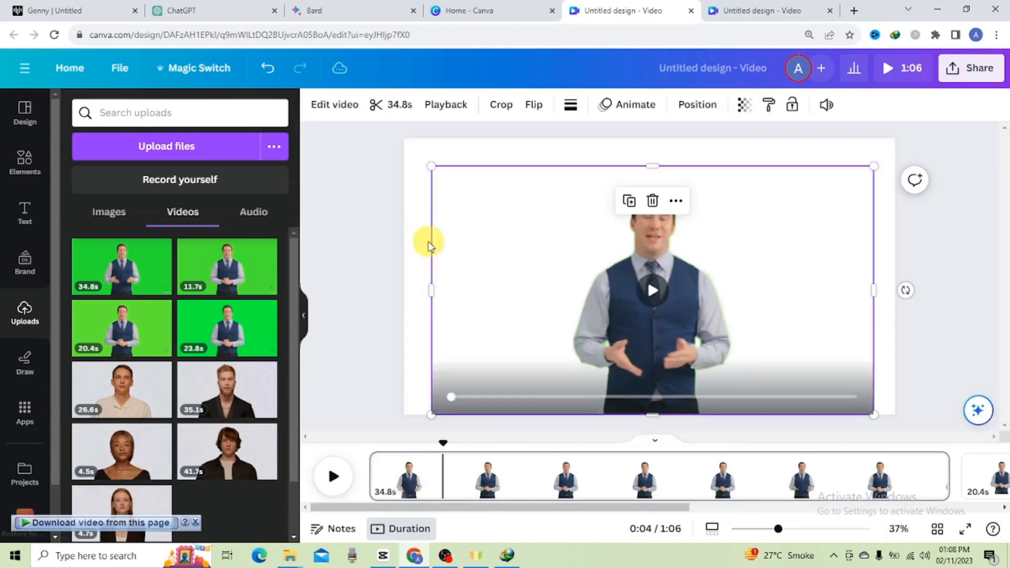
- Search Canva's elements for "world war 2" and add the 35-second video of helmeted soldiers to the page
{"action": "left_click", "coordinate": [27, 164]}
{"action": "type", "text": "world war"}
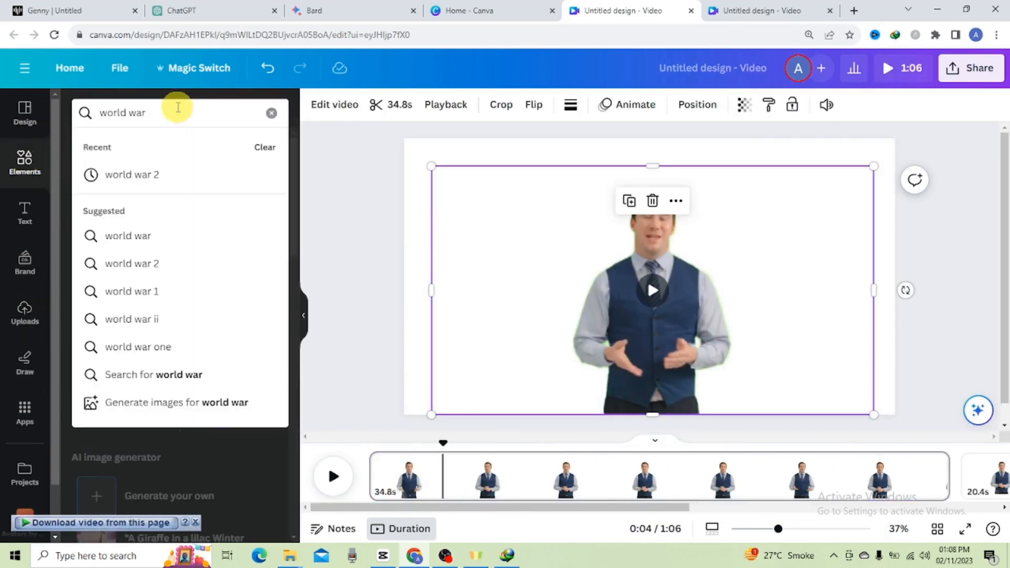
{"action": "left_click", "coordinate": [153, 172]}
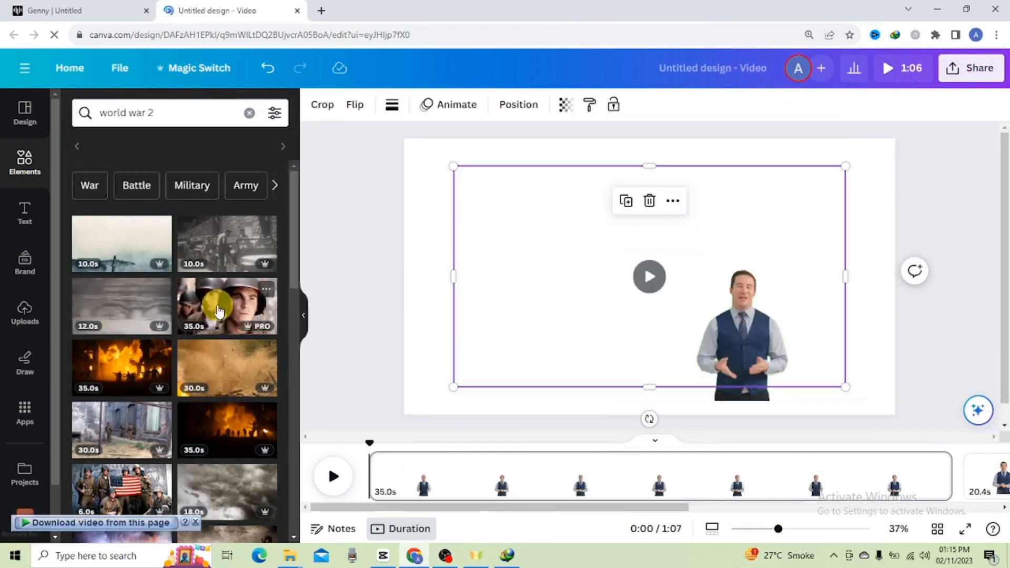
{"action": "left_click", "coordinate": [226, 307]}
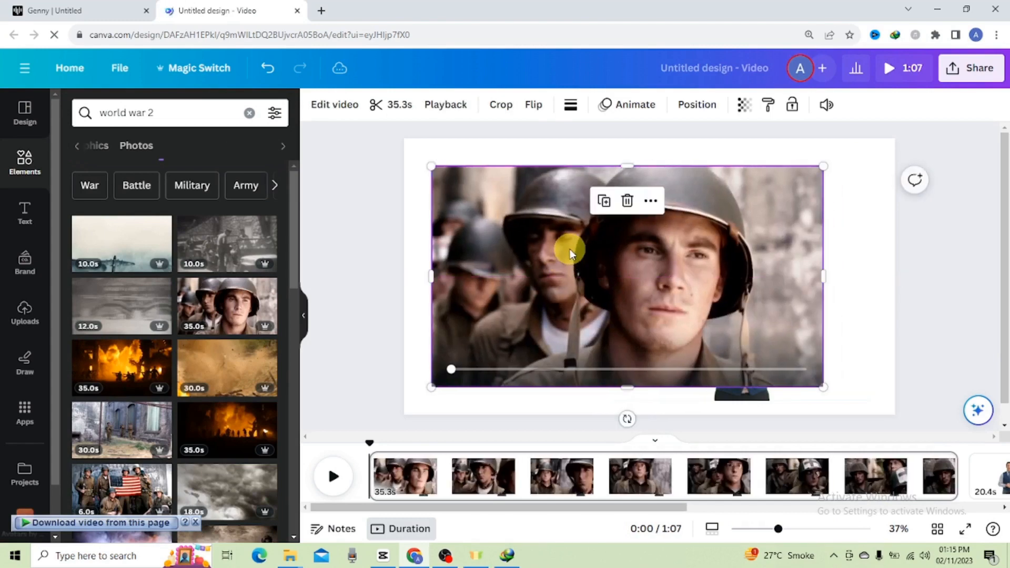
- Send the soldiers video behind the avatar and stretch it to fill the whole page
{"action": "right_click", "coordinate": [570, 249]}
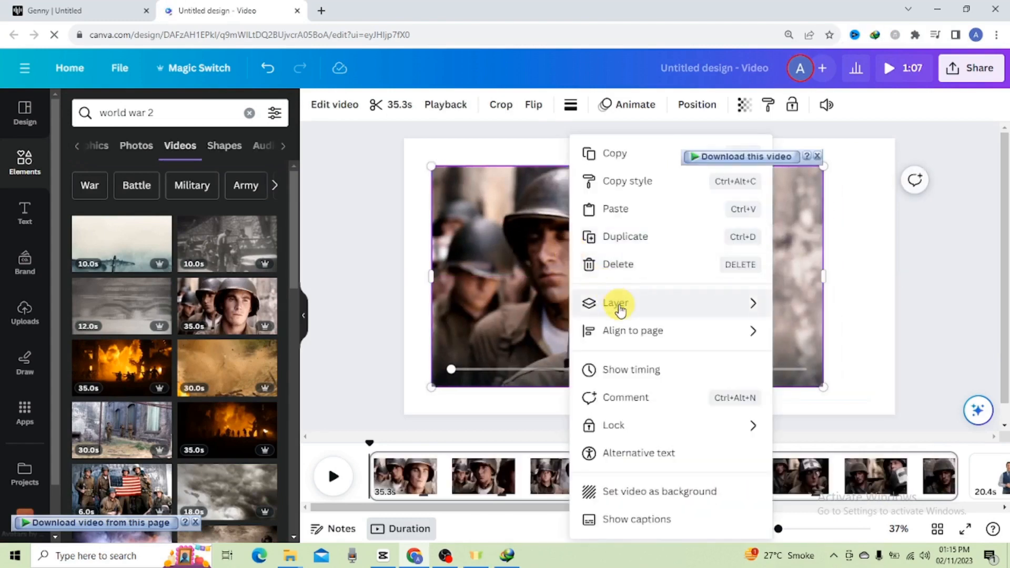
{"action": "mouse_move", "coordinate": [614, 304]}
{"action": "left_click", "coordinate": [848, 385]}
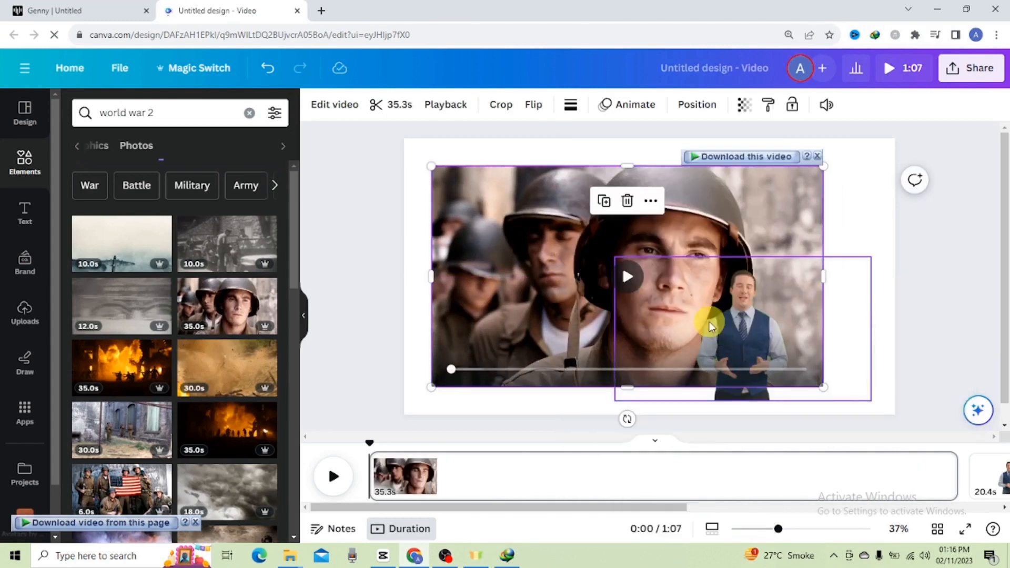
{"action": "left_click_drag", "start_coordinate": [830, 269], "coordinate": [895, 271]}
{"action": "left_click_drag", "start_coordinate": [438, 271], "coordinate": [404, 273]}
{"action": "left_click_drag", "start_coordinate": [650, 161], "coordinate": [649, 139]}
{"action": "left_click_drag", "start_coordinate": [647, 382], "coordinate": [648, 415]}
- Widen the avatar clip to about 1,704 and extend its upper edge slightly past the top of the page
{"action": "left_click_drag", "start_coordinate": [855, 283], "coordinate": [868, 286]}
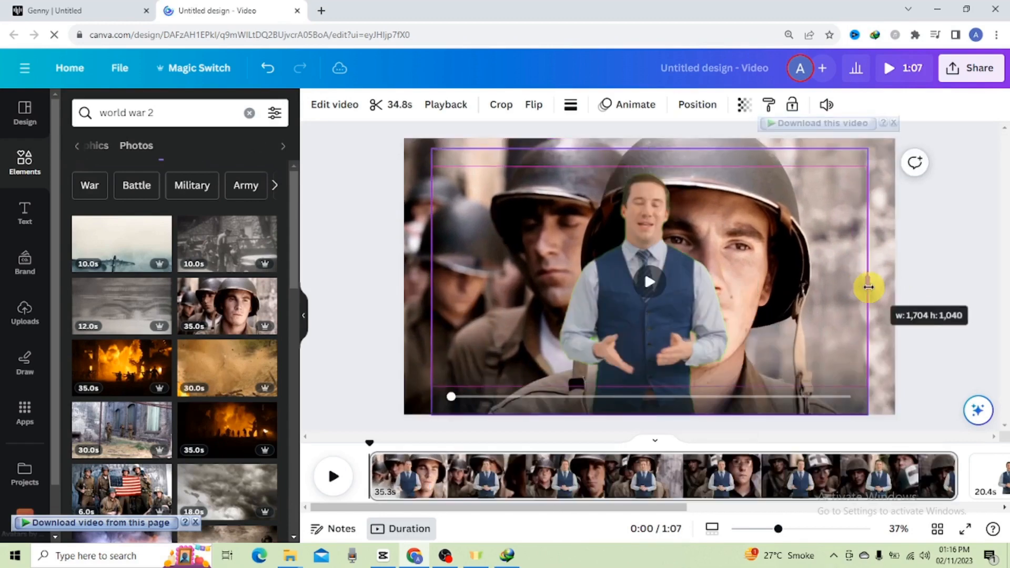
{"action": "left_click_drag", "start_coordinate": [641, 149], "coordinate": [649, 131]}
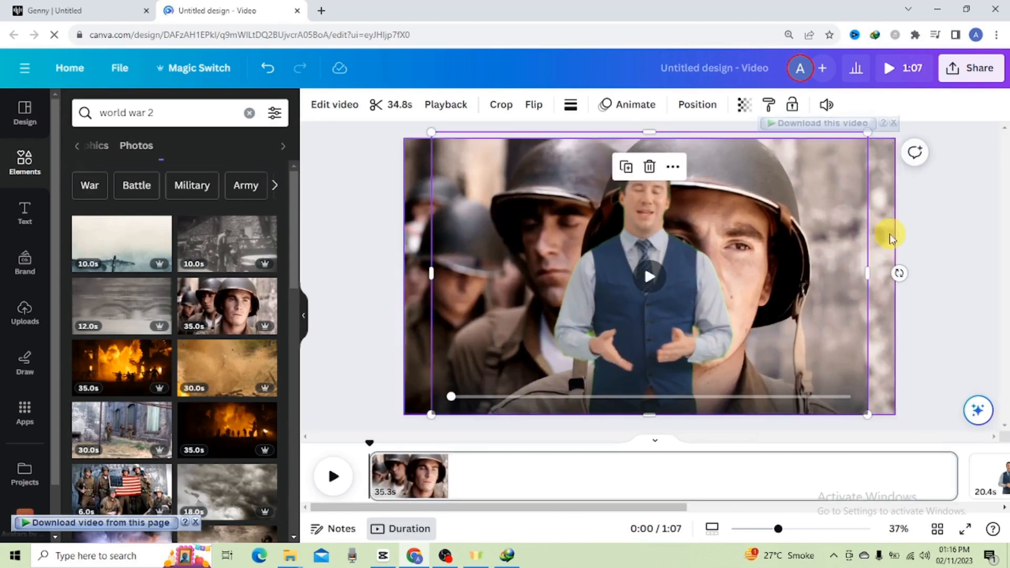
- Select the soldiers background video on the first page and reduce its opacity to about 83
{"action": "left_click", "coordinate": [428, 305]}
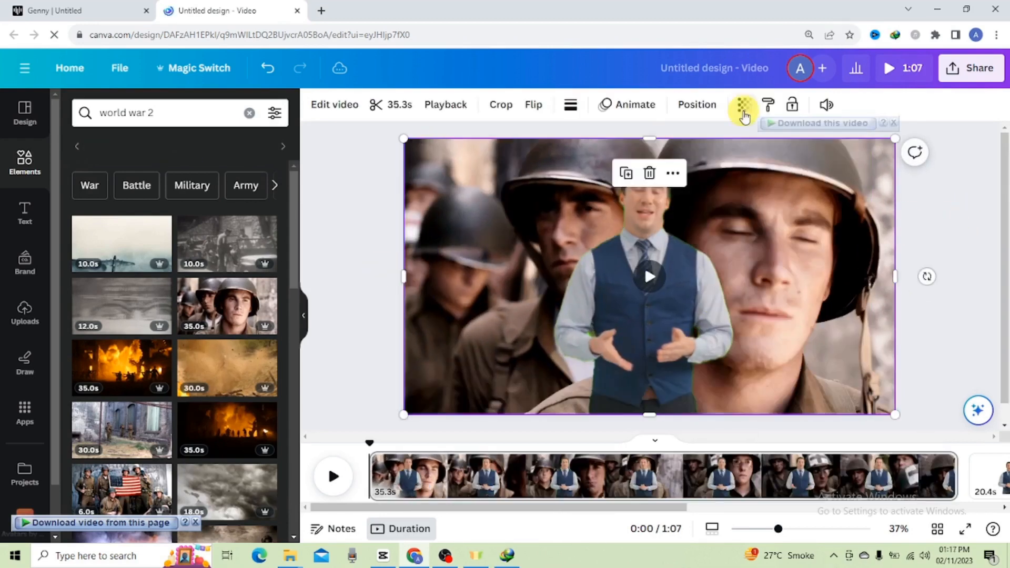
{"action": "left_click", "coordinate": [744, 105]}
{"action": "left_click_drag", "start_coordinate": [740, 168], "coordinate": [726, 171]}
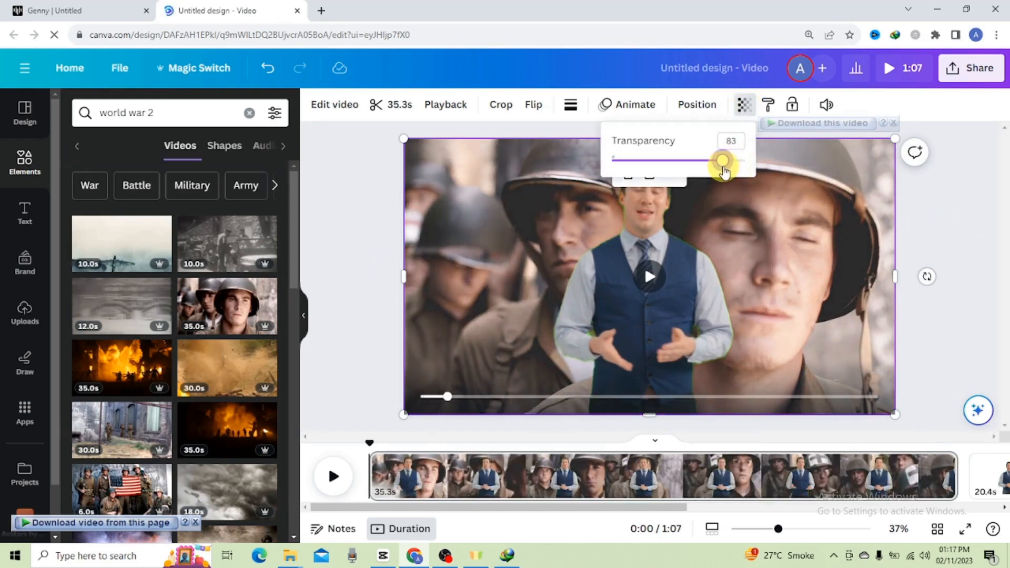
{"action": "left_click", "coordinate": [636, 300]}
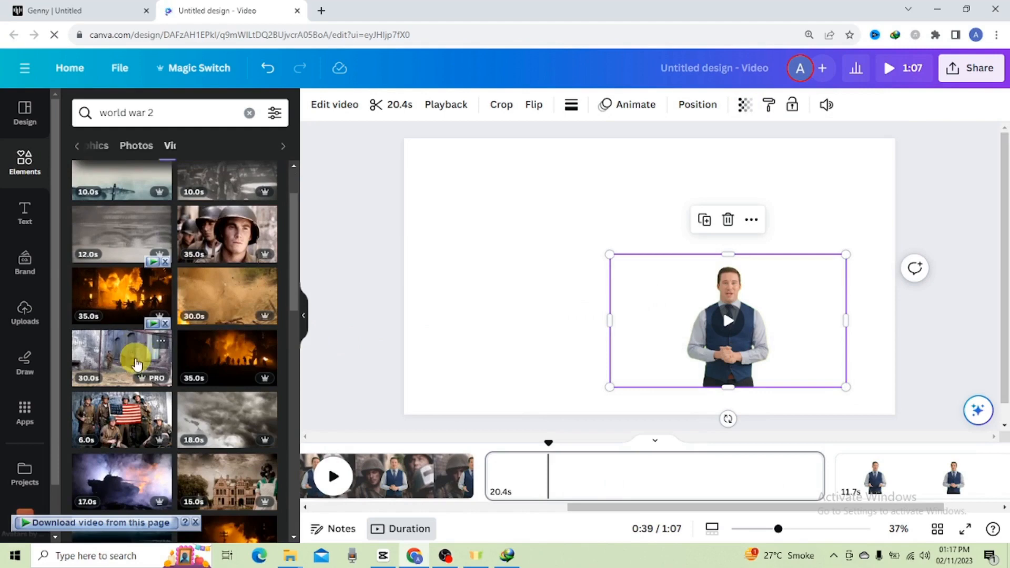
- Add the 35-second video of soldiers against flames to the second page and send it behind the avatar
{"action": "left_click", "coordinate": [131, 299]}
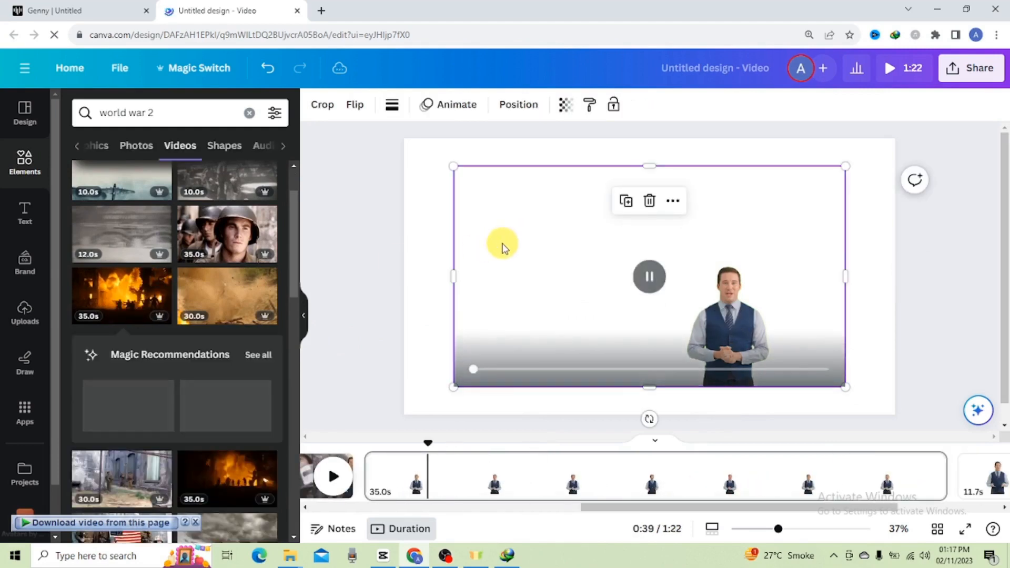
{"action": "right_click", "coordinate": [518, 217]}
{"action": "mouse_move", "coordinate": [563, 298]}
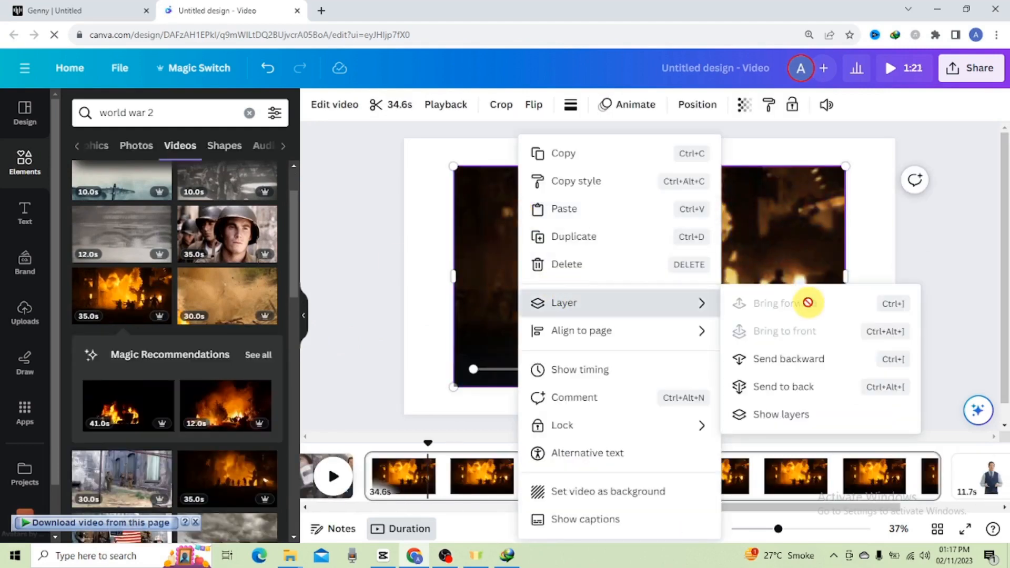
{"action": "left_click", "coordinate": [796, 386]}
- Stretch the flames video on the second page up to the page's upper edge and out to both sides
{"action": "left_click_drag", "start_coordinate": [649, 166], "coordinate": [649, 138]}
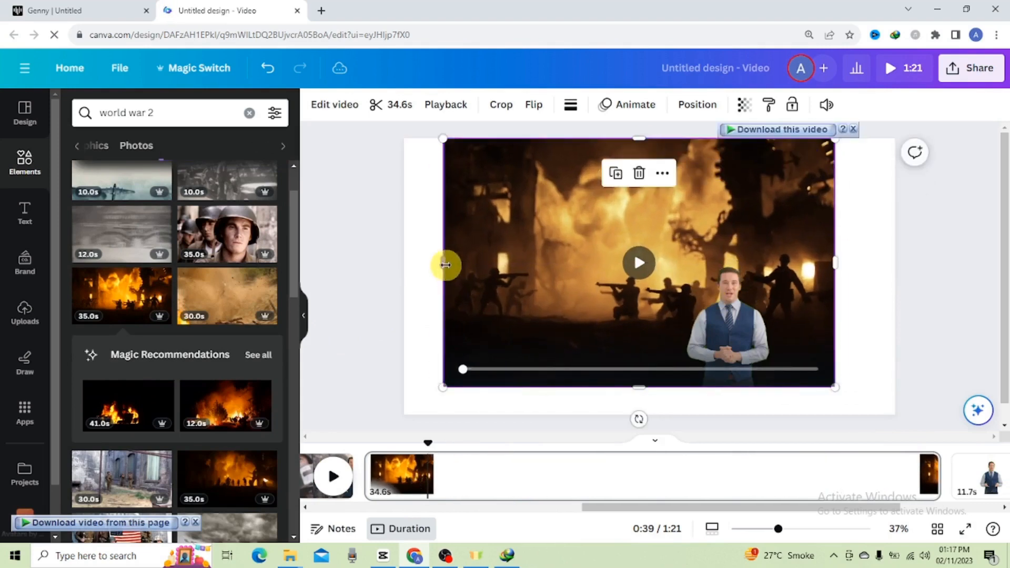
{"action": "left_click_drag", "start_coordinate": [453, 264], "coordinate": [404, 264]}
{"action": "left_click_drag", "start_coordinate": [845, 264], "coordinate": [895, 263]}
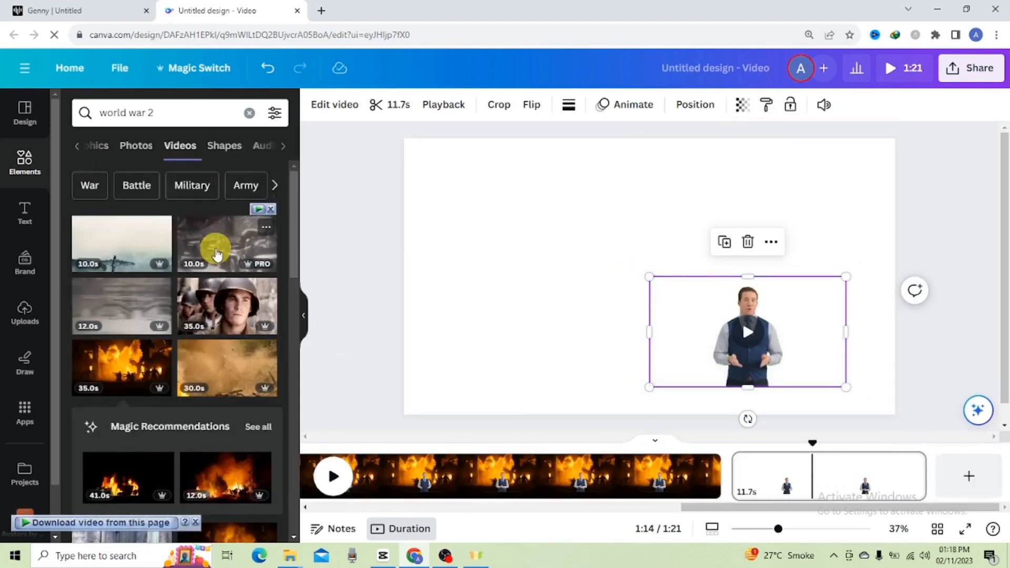
- Add the 10-second black-and-white war video from the "world war 2" results to the third page
{"action": "left_click", "coordinate": [216, 252]}
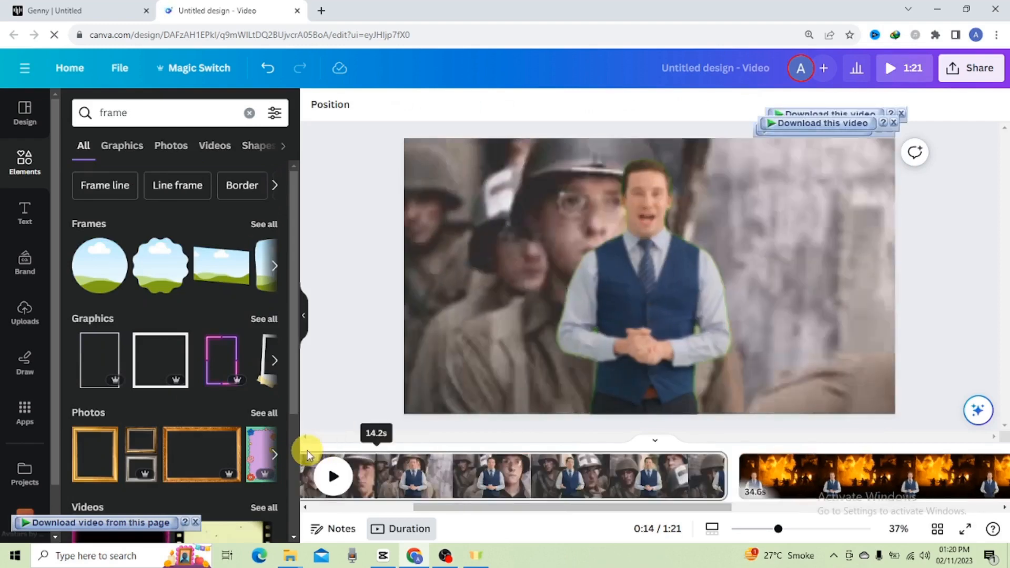
- Return to the start of the video and open the download settings for the finished design
{"action": "left_click", "coordinate": [307, 450]}
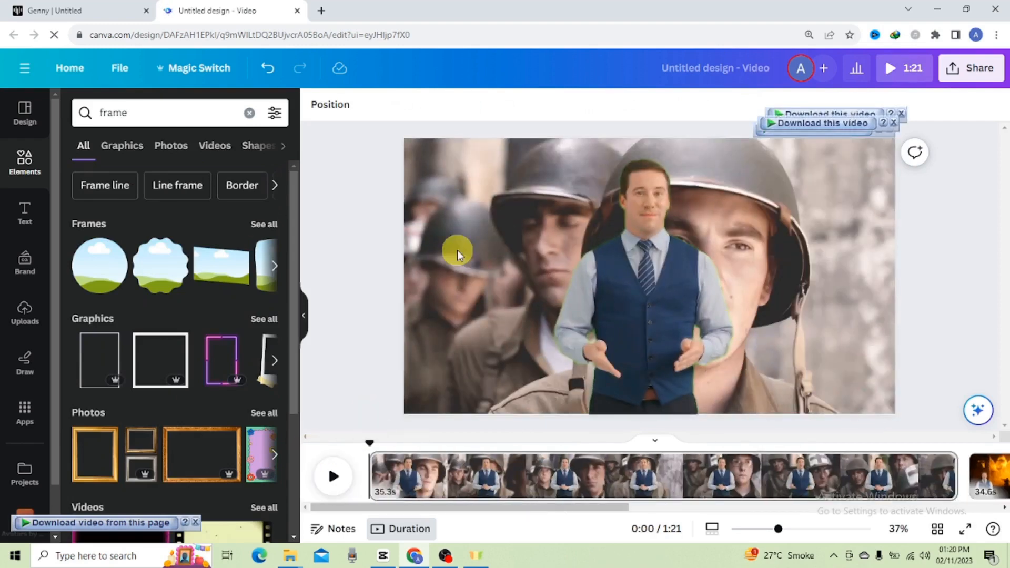
{"action": "left_click", "coordinate": [967, 74]}
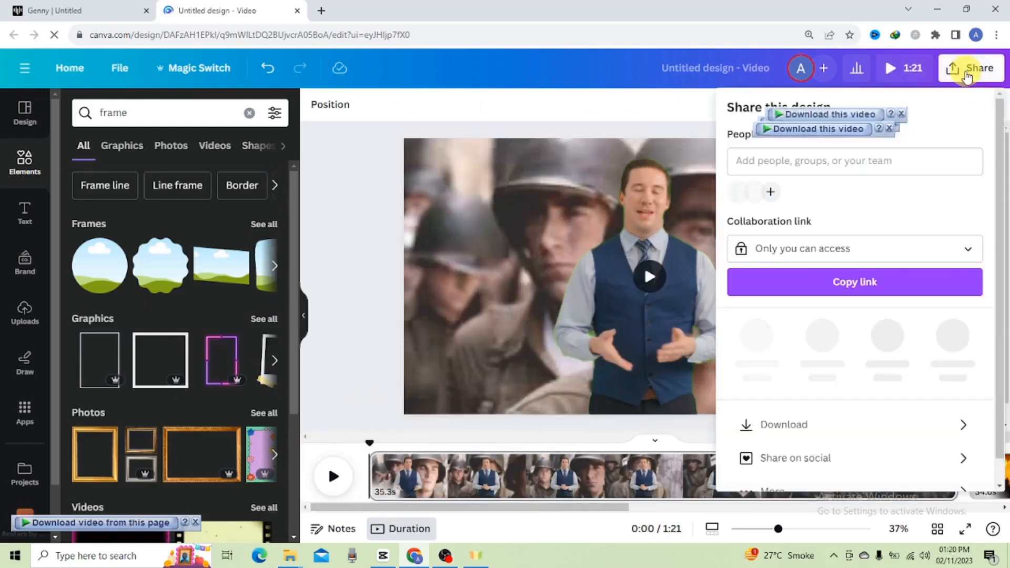
{"action": "left_click", "coordinate": [789, 419]}
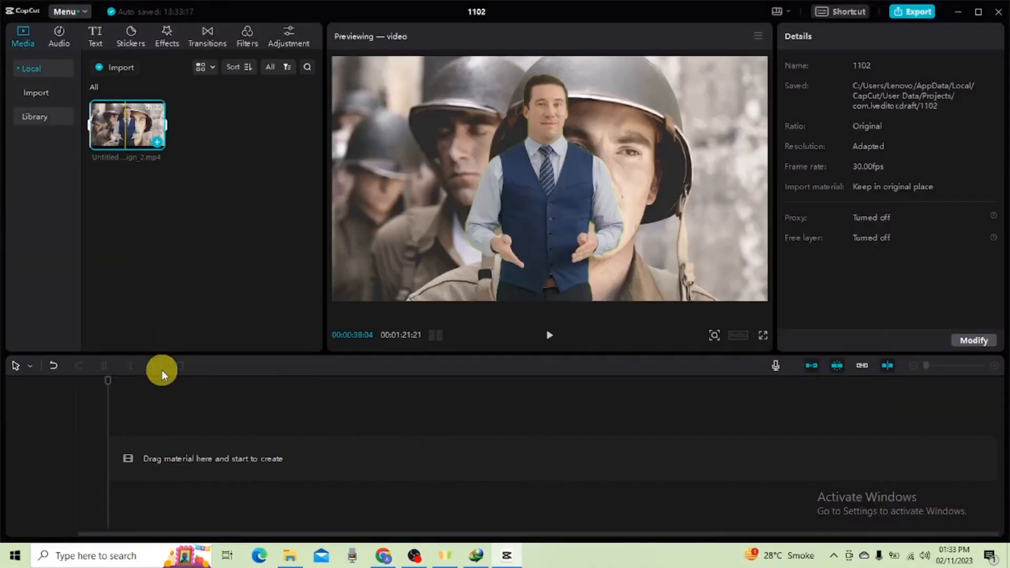
- Switch to CapCut and place the imported Untitled design_2.mp4 video at the start of the timeline
{"action": "left_click_drag", "start_coordinate": [136, 423], "coordinate": [125, 451]}
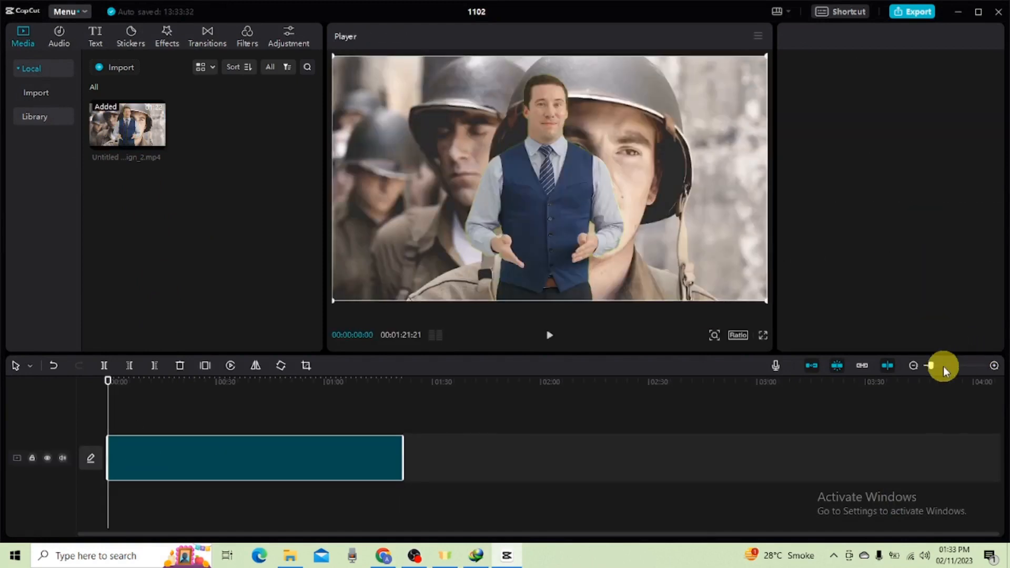
{"action": "left_click_drag", "start_coordinate": [932, 365], "coordinate": [944, 366]}
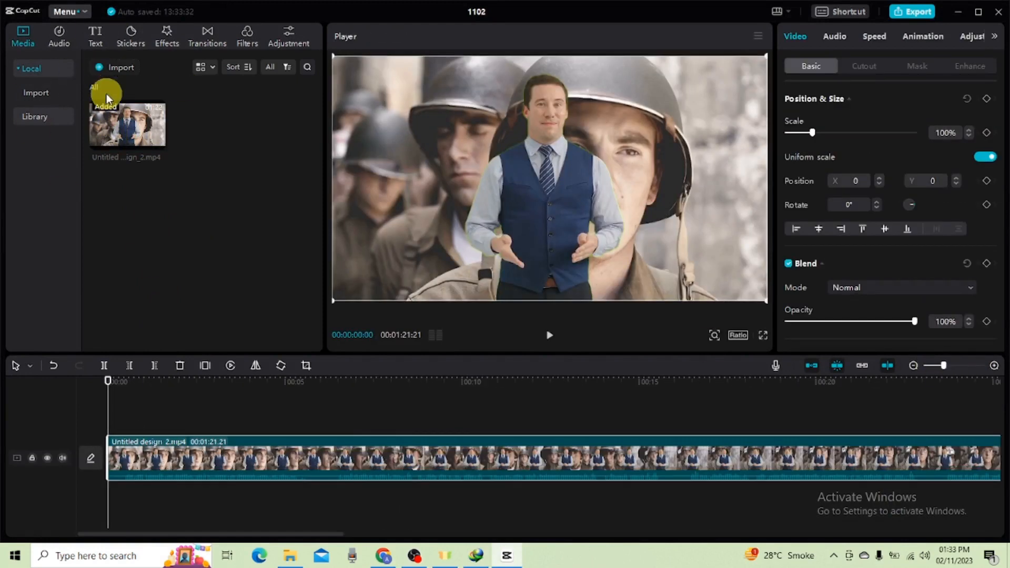
- Generate automatic English captions from the speech in the video
{"action": "left_click", "coordinate": [93, 40]}
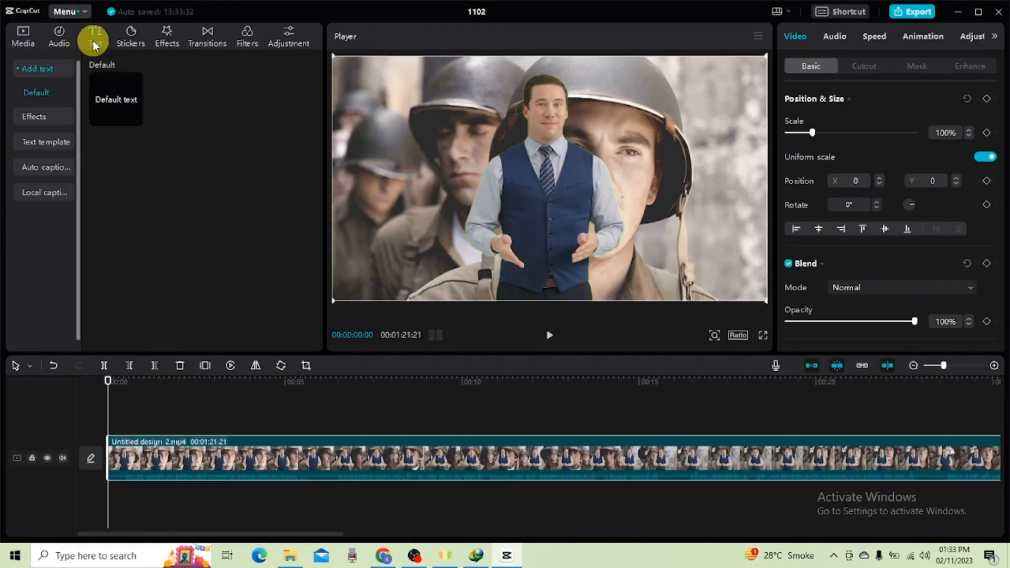
{"action": "left_click", "coordinate": [40, 168]}
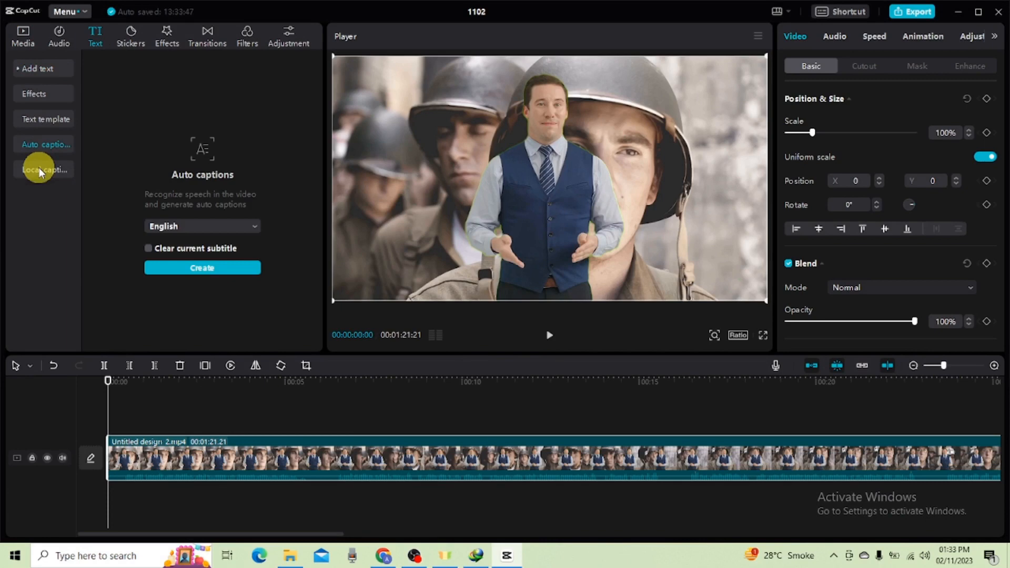
{"action": "left_click", "coordinate": [199, 268]}
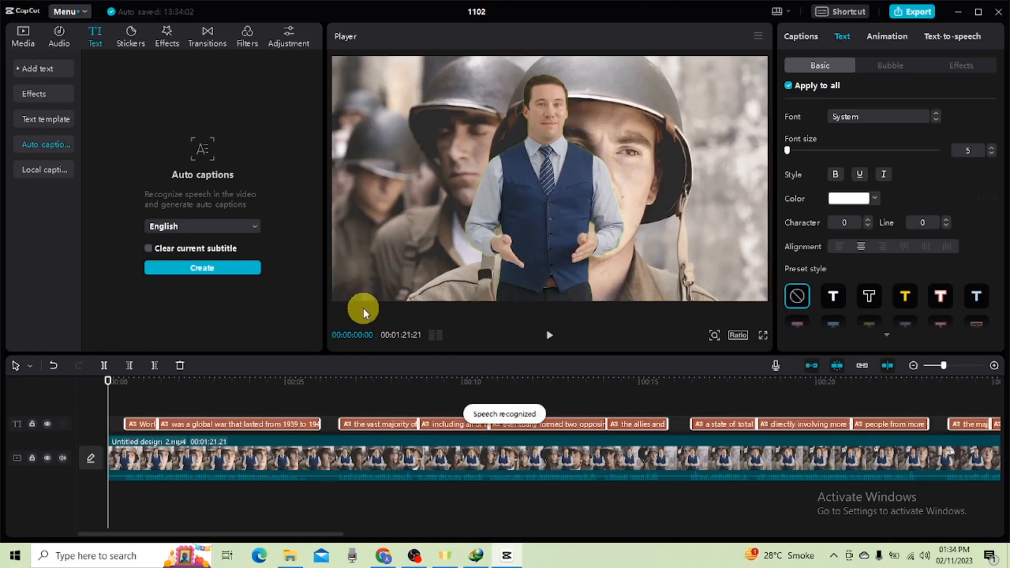
- Enlarge the "World War 2" caption to roughly twice its size and move it slightly lower in the frame
{"action": "left_click", "coordinate": [509, 266]}
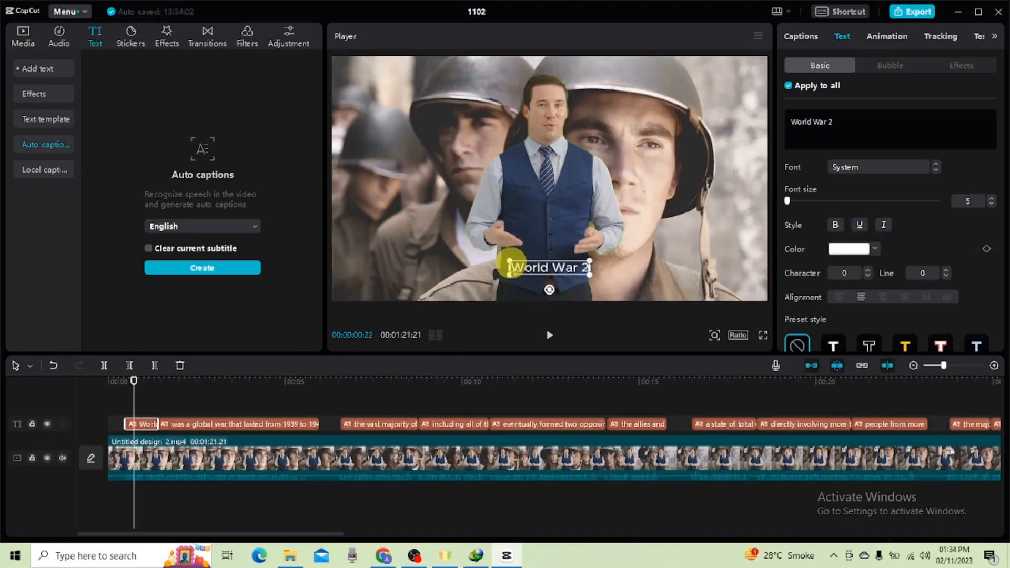
{"action": "left_click_drag", "start_coordinate": [509, 261], "coordinate": [451, 233]}
{"action": "left_click_drag", "start_coordinate": [509, 268], "coordinate": [508, 278]}
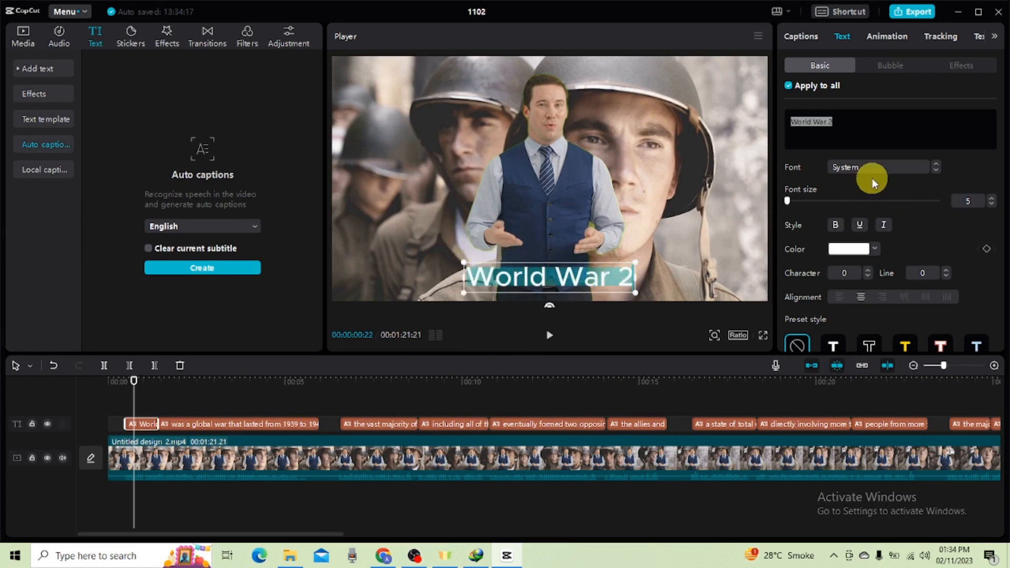
- Apply the yellow preset style with a black outline to all captions and view its stroke and shadow settings
{"action": "scroll", "coordinate": [872, 183], "scroll_direction": "down", "scroll_amount": 2}
{"action": "left_click", "coordinate": [901, 302]}
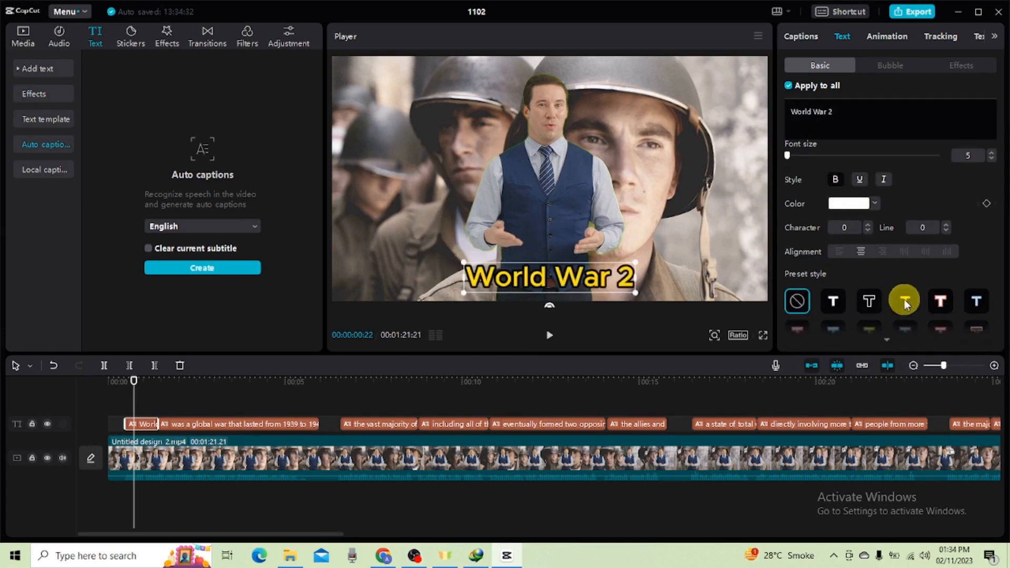
{"action": "scroll", "coordinate": [904, 299], "scroll_direction": "down", "scroll_amount": 5}
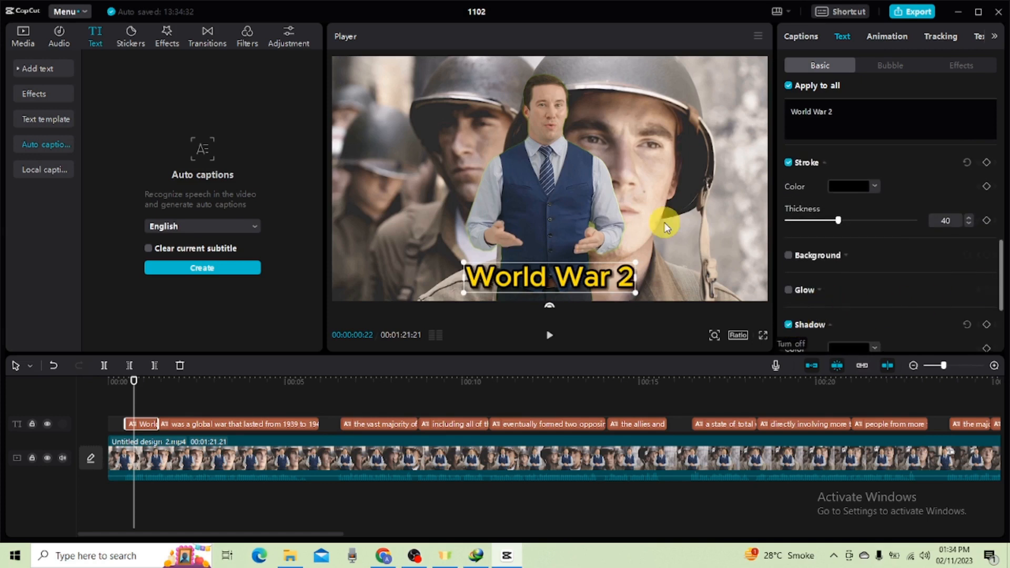
- Split the second caption into the shorter captions "was a global war", "that lasted from" and "1939 to 1945"
{"action": "left_click", "coordinate": [795, 37]}
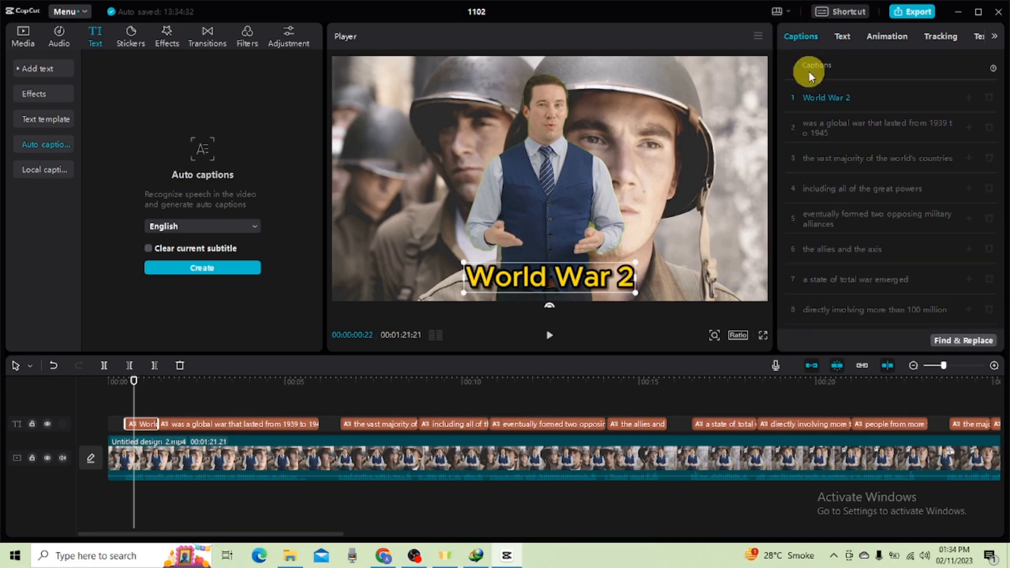
{"action": "left_click", "coordinate": [868, 122]}
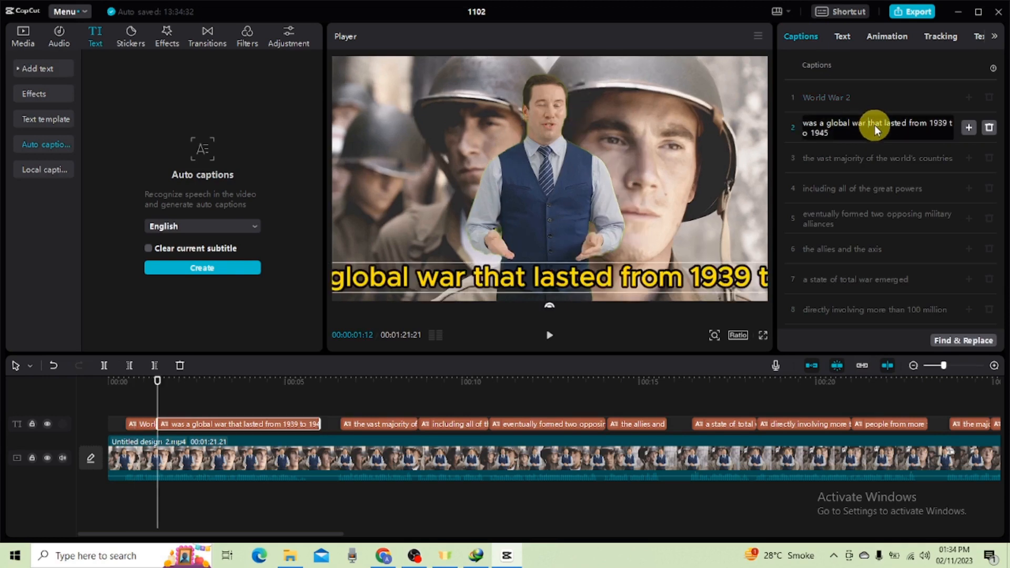
{"action": "key", "text": "Return"}
{"action": "left_click", "coordinate": [865, 158]}
{"action": "key", "text": "Return"}
- Split the captions about the world's countries and the two opposing military alliances into shorter captions
{"action": "left_click", "coordinate": [879, 221]}
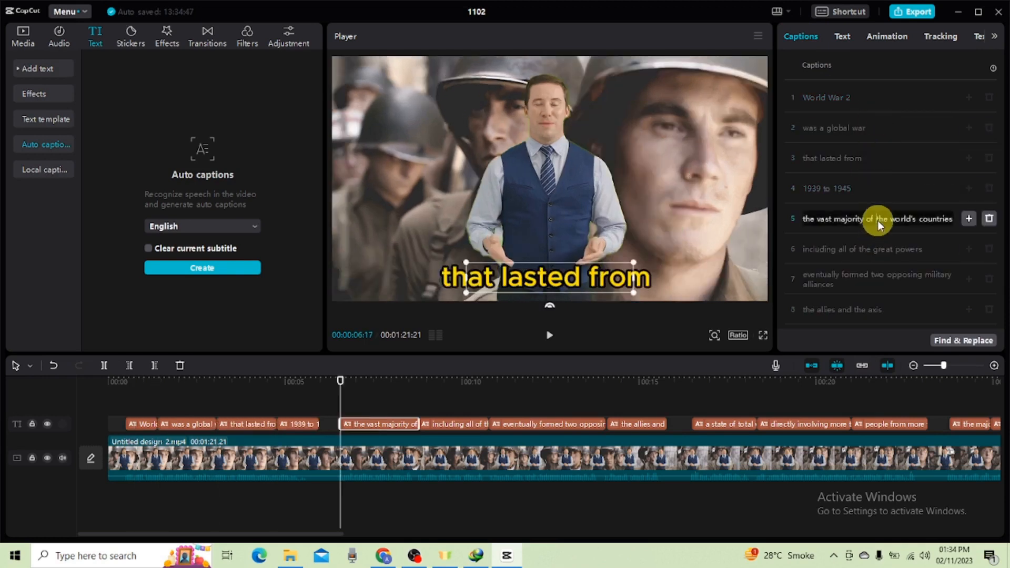
{"action": "key", "text": "Return"}
{"action": "left_click", "coordinate": [875, 281]}
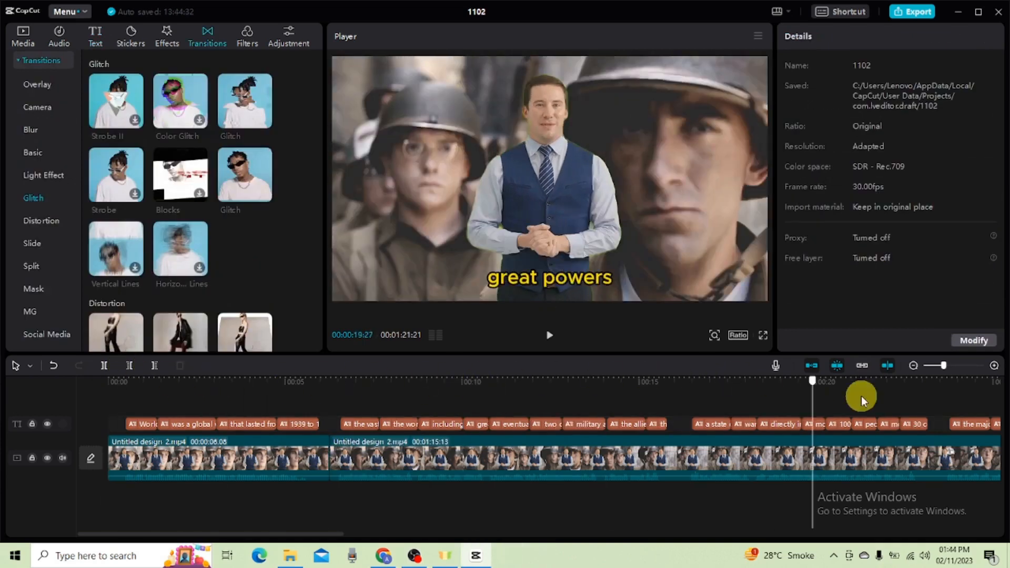
- Move the playhead to 00:01:12:00 and examine the available video effects, transitions and filters
{"action": "left_click_drag", "start_coordinate": [861, 396], "coordinate": [999, 406]}
{"action": "scroll", "coordinate": [831, 409], "scroll_direction": "right", "scroll_amount": 10}
{"action": "left_click_drag", "start_coordinate": [248, 380], "coordinate": [511, 422]}
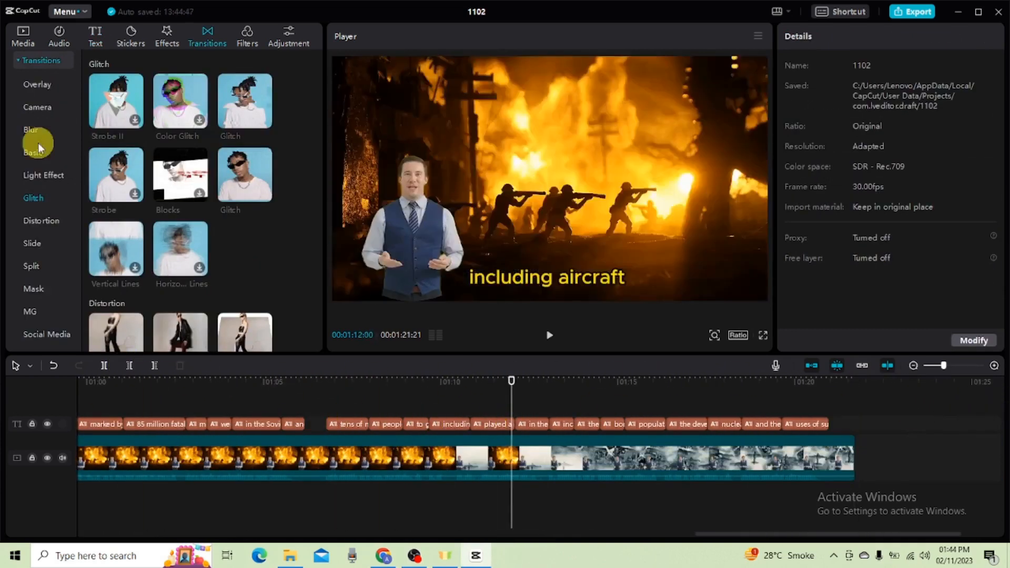
{"action": "left_click", "coordinate": [164, 40]}
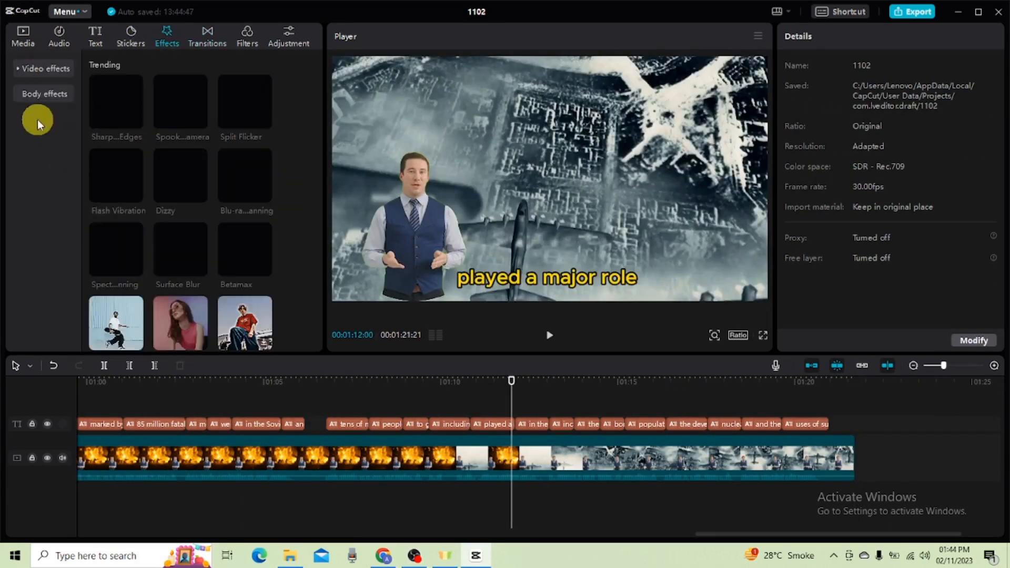
{"action": "scroll", "coordinate": [321, 73], "scroll_direction": "down", "scroll_amount": 5}
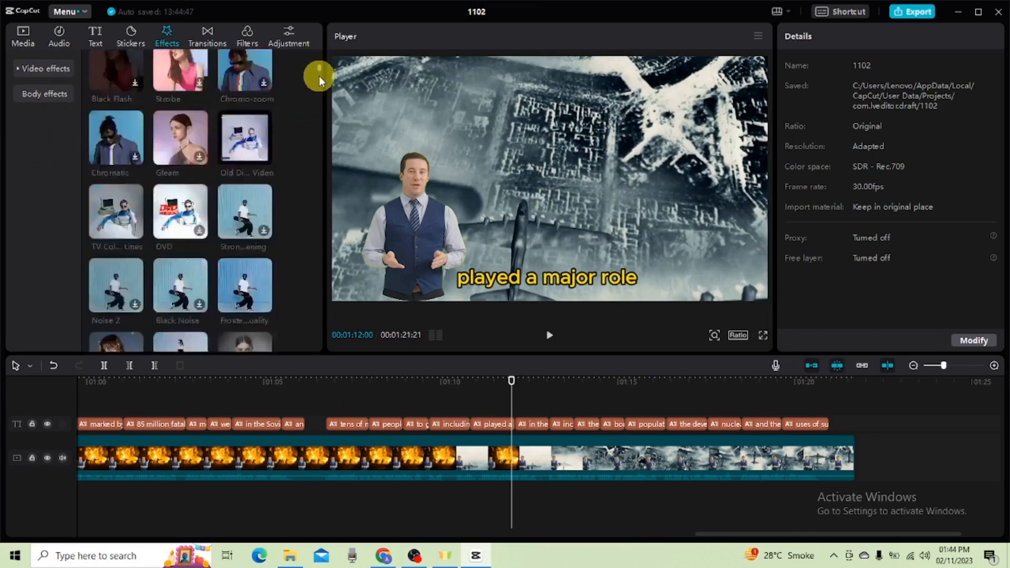
{"action": "left_click", "coordinate": [205, 38]}
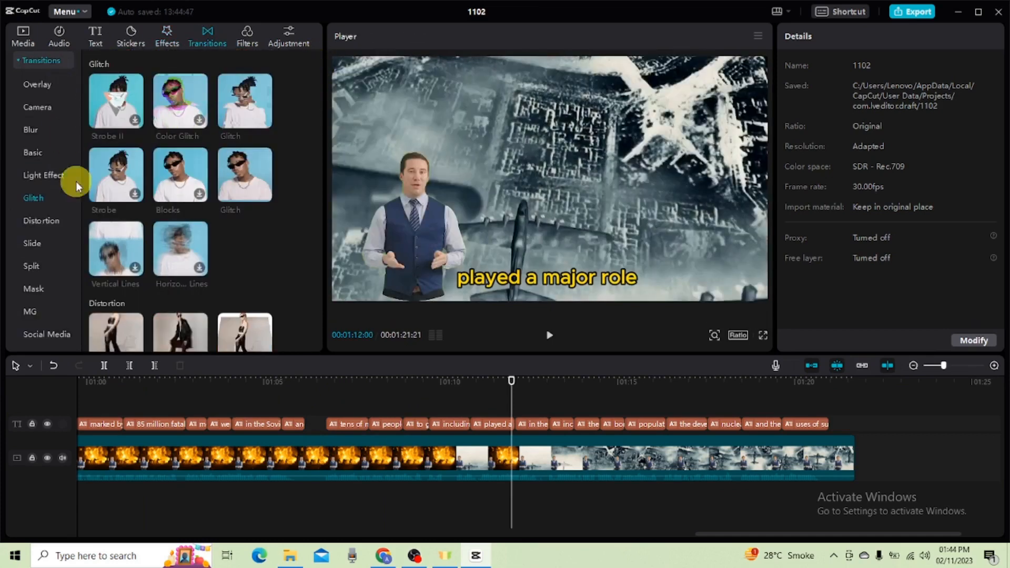
{"action": "left_click", "coordinate": [249, 38]}
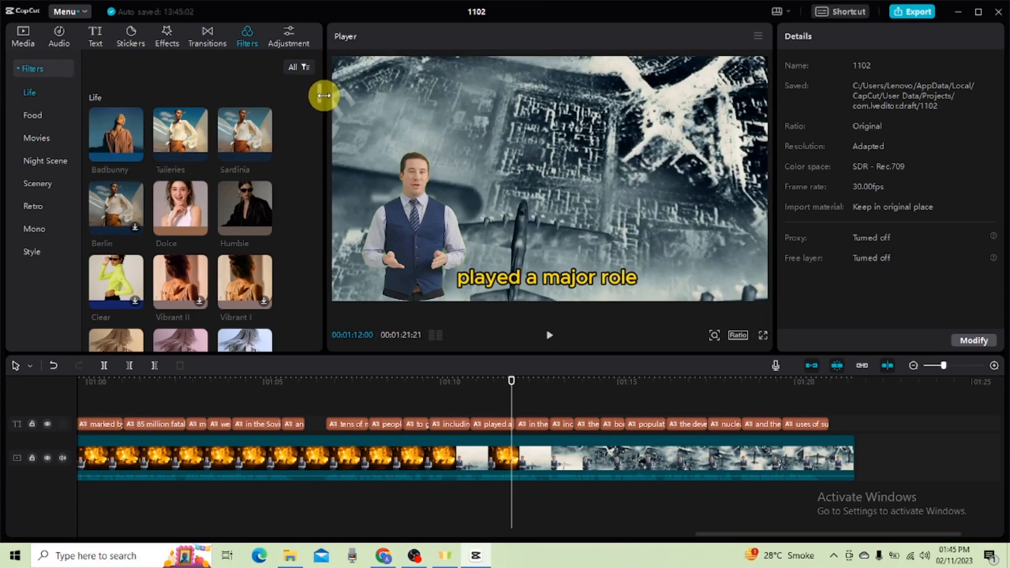
{"action": "scroll", "coordinate": [318, 144], "scroll_direction": "down", "scroll_amount": 5}
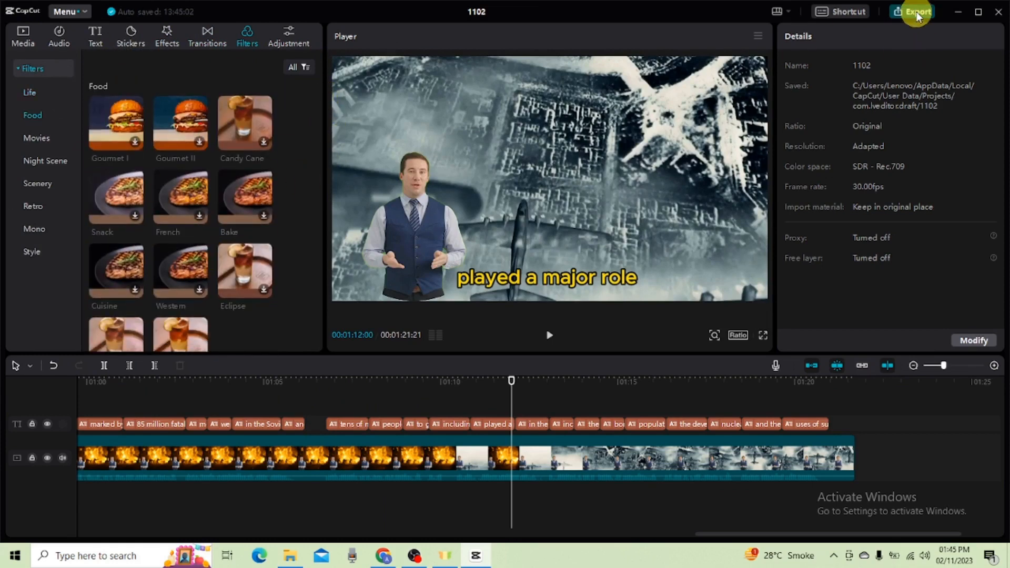
- Export the project as a 1080P H.264 mp4 video named 1102 at 30 fps
{"action": "left_click", "coordinate": [916, 13]}
{"action": "left_click", "coordinate": [620, 465]}
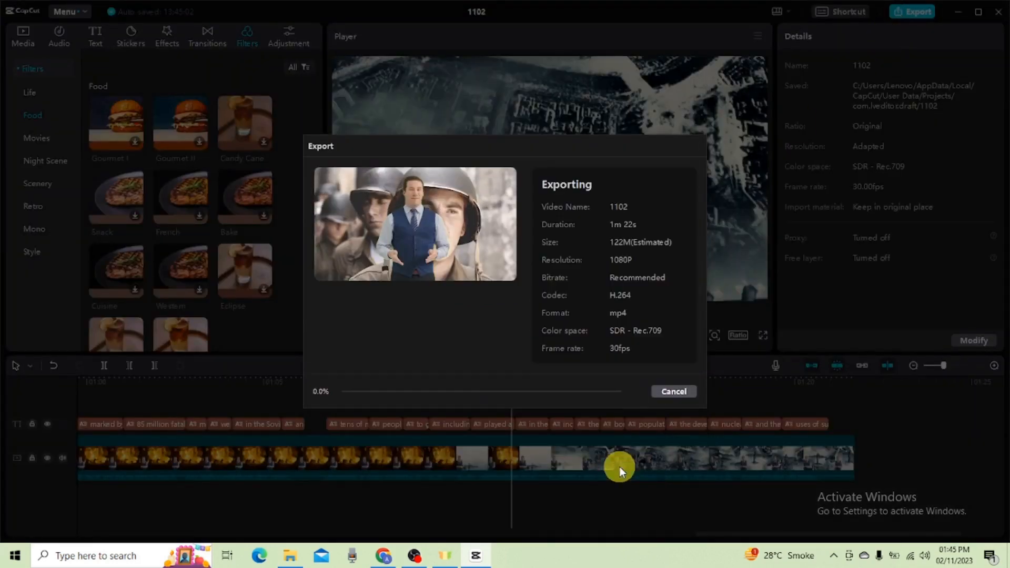